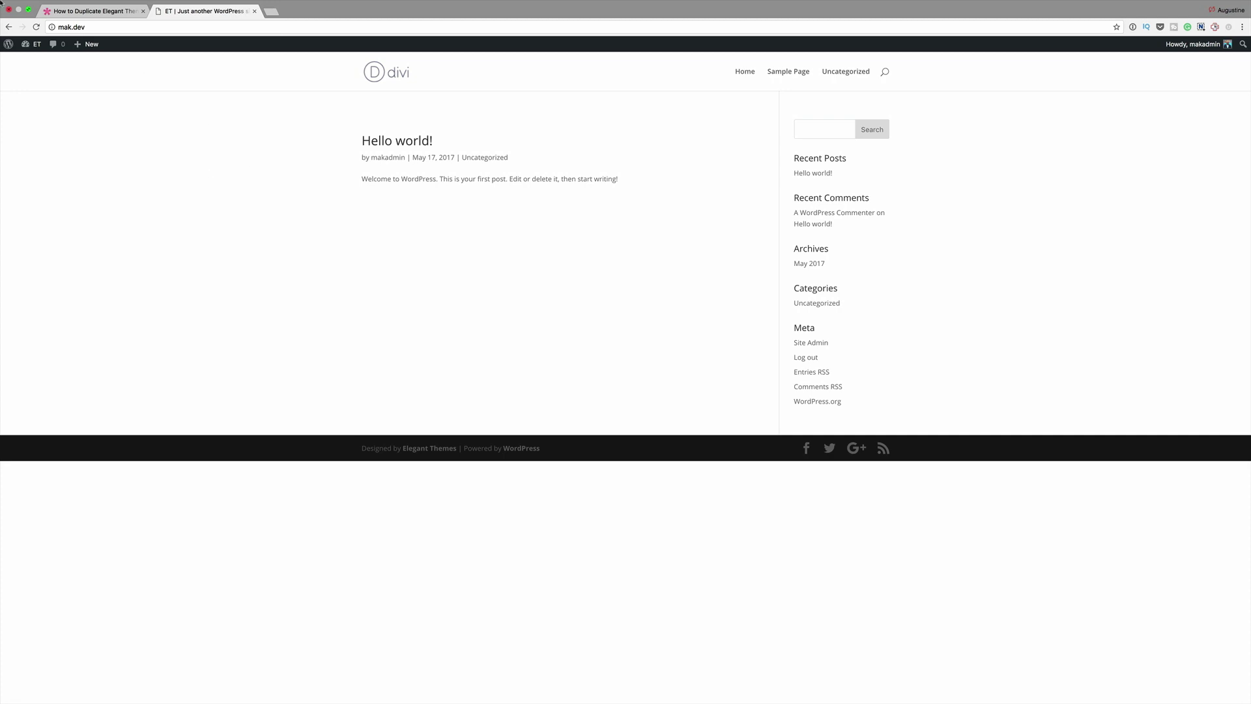
Switch from the site's front-end blog page to the WordPress admin Dashboard
click(38, 63)
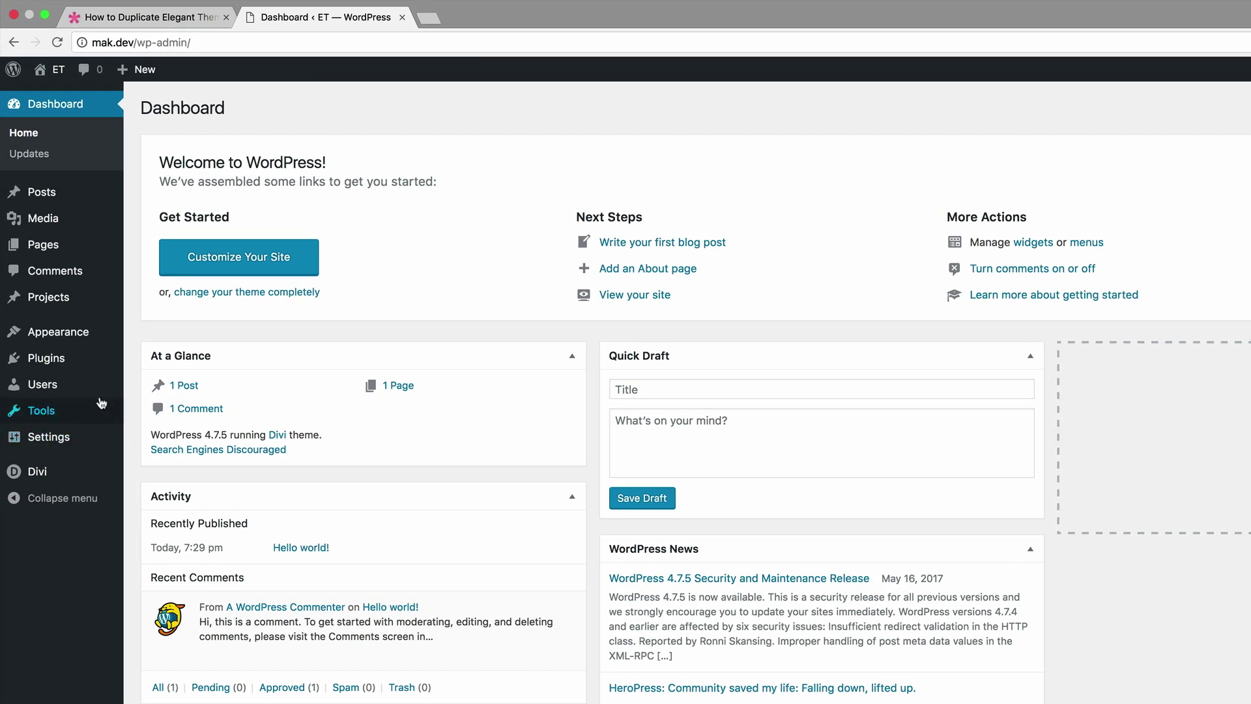
Create an empty navigation menu named 'ET Menu' under Appearance > Menus
mouse_move(60, 212)
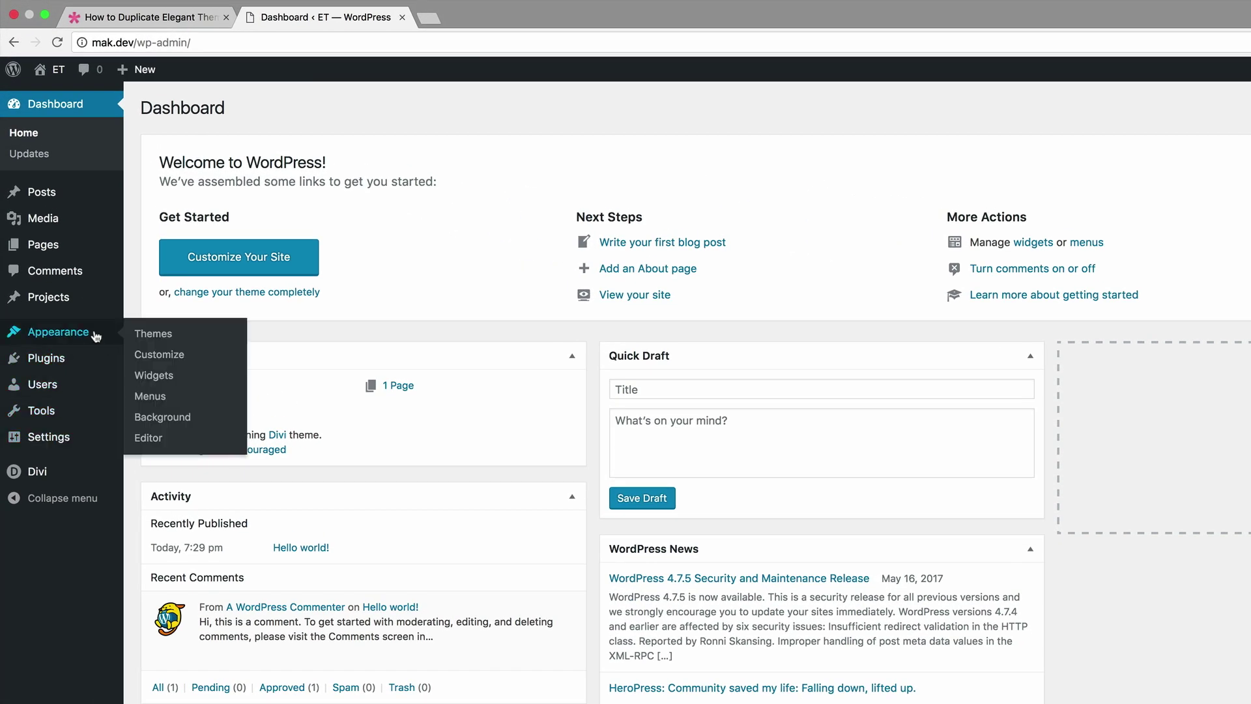
click(163, 398)
click(484, 245)
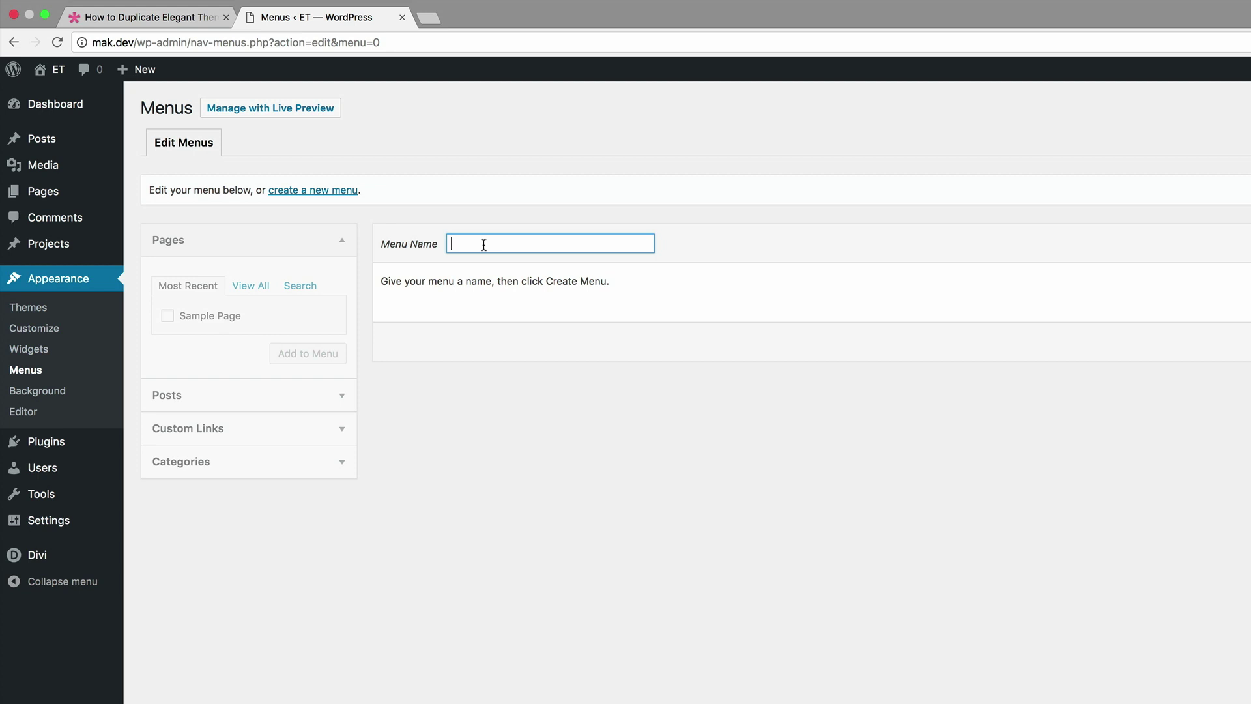
text(ET Menu)
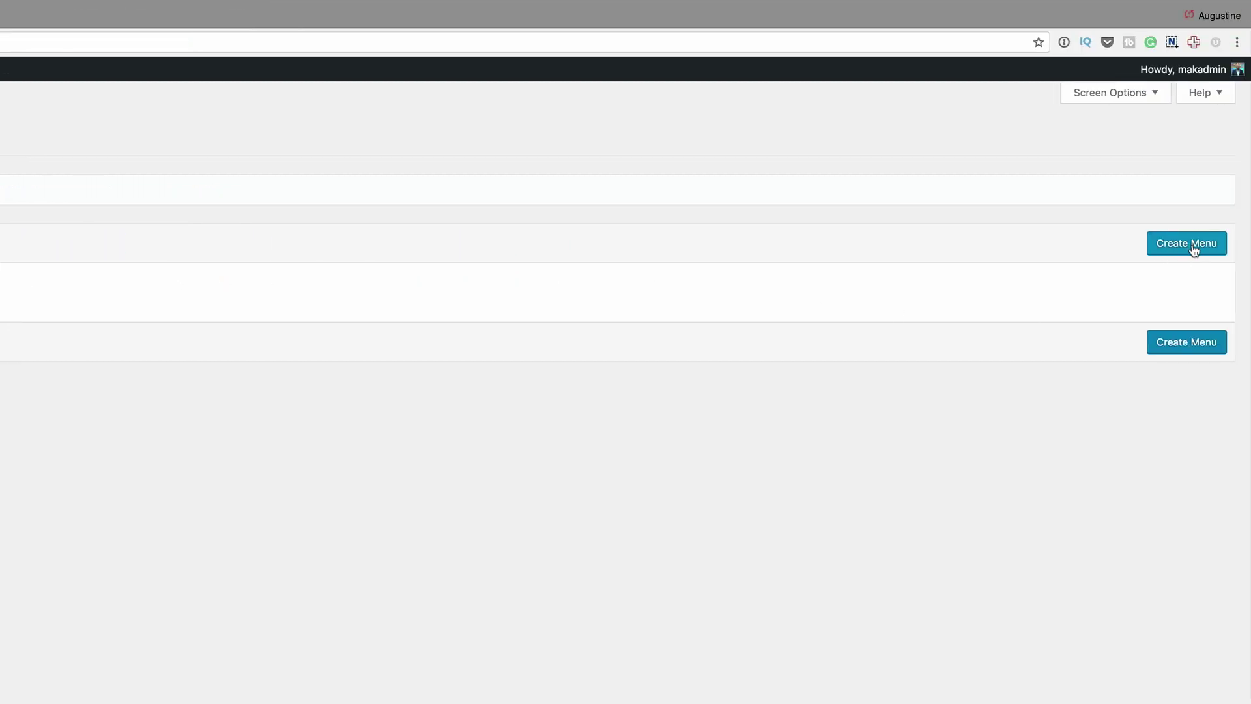
click(1193, 247)
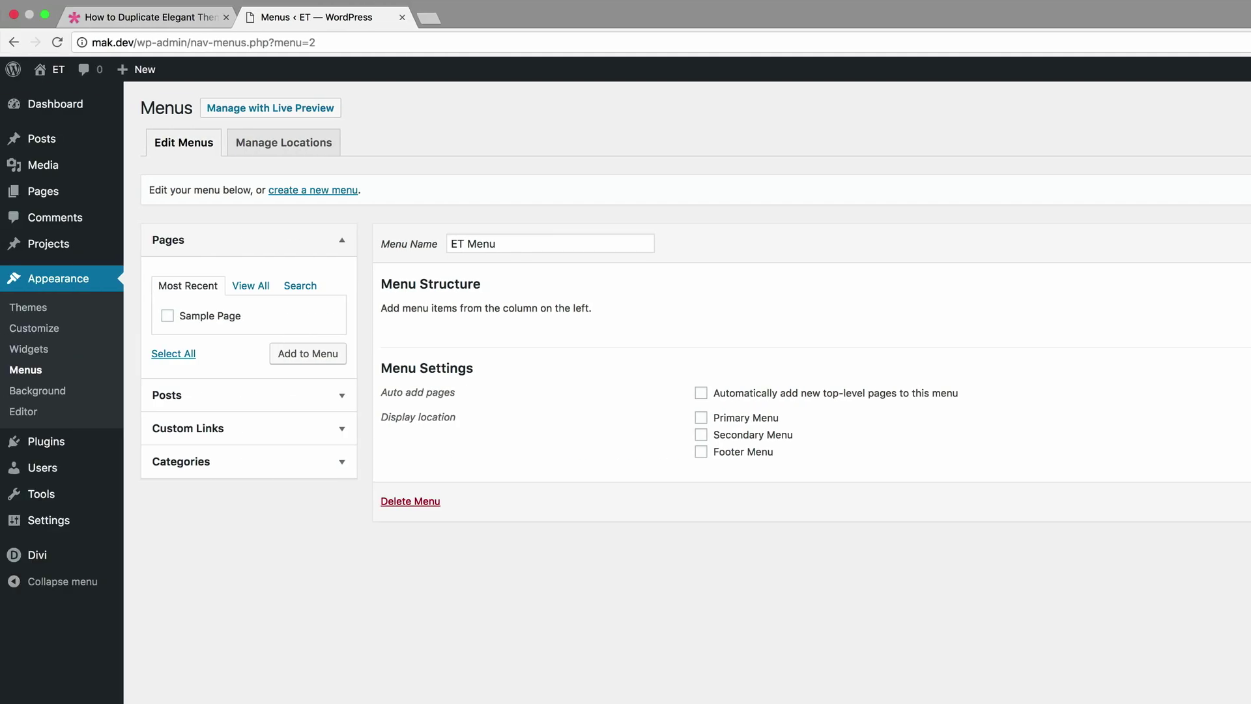
Turn on the CSS Classes advanced menu property in Screen Options
click(1166, 59)
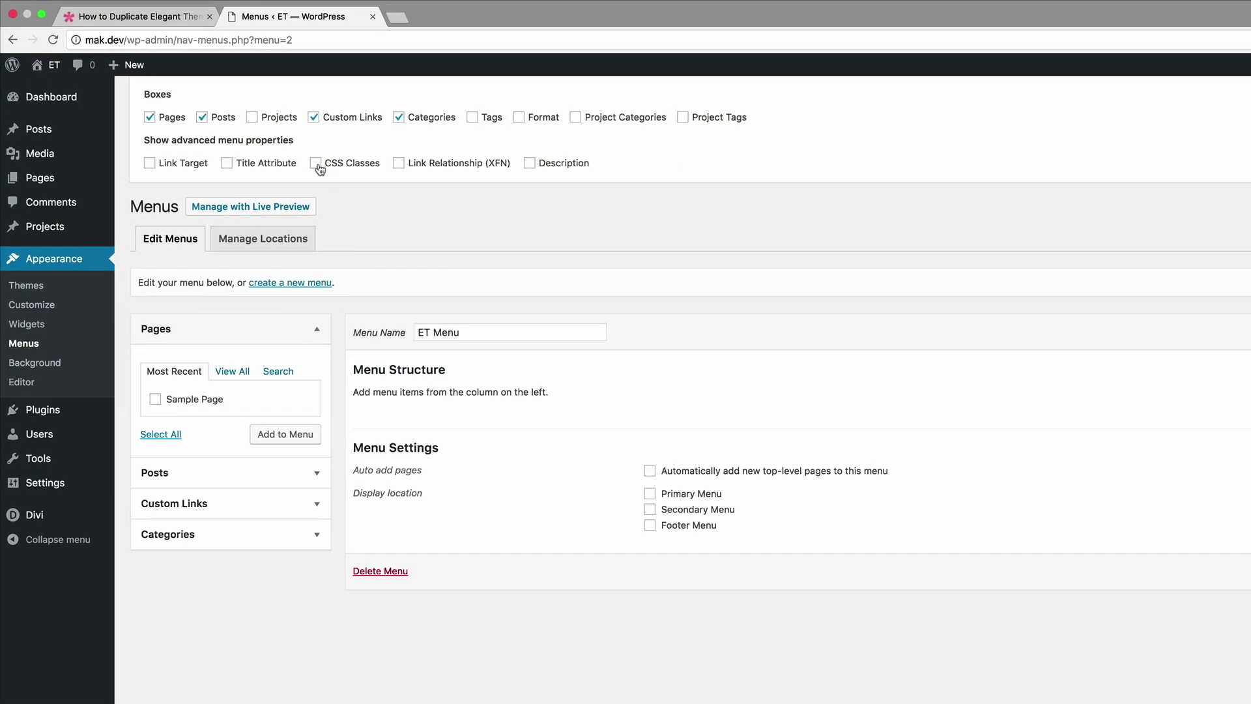
click(317, 164)
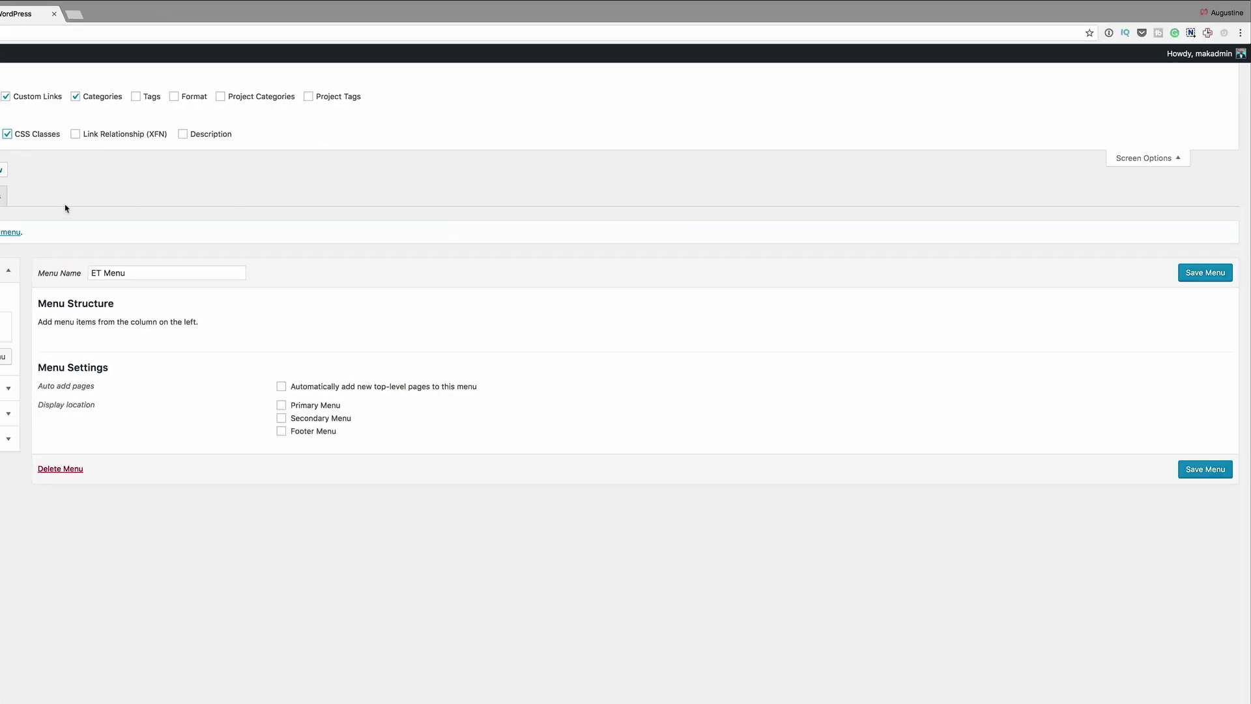
click(1151, 159)
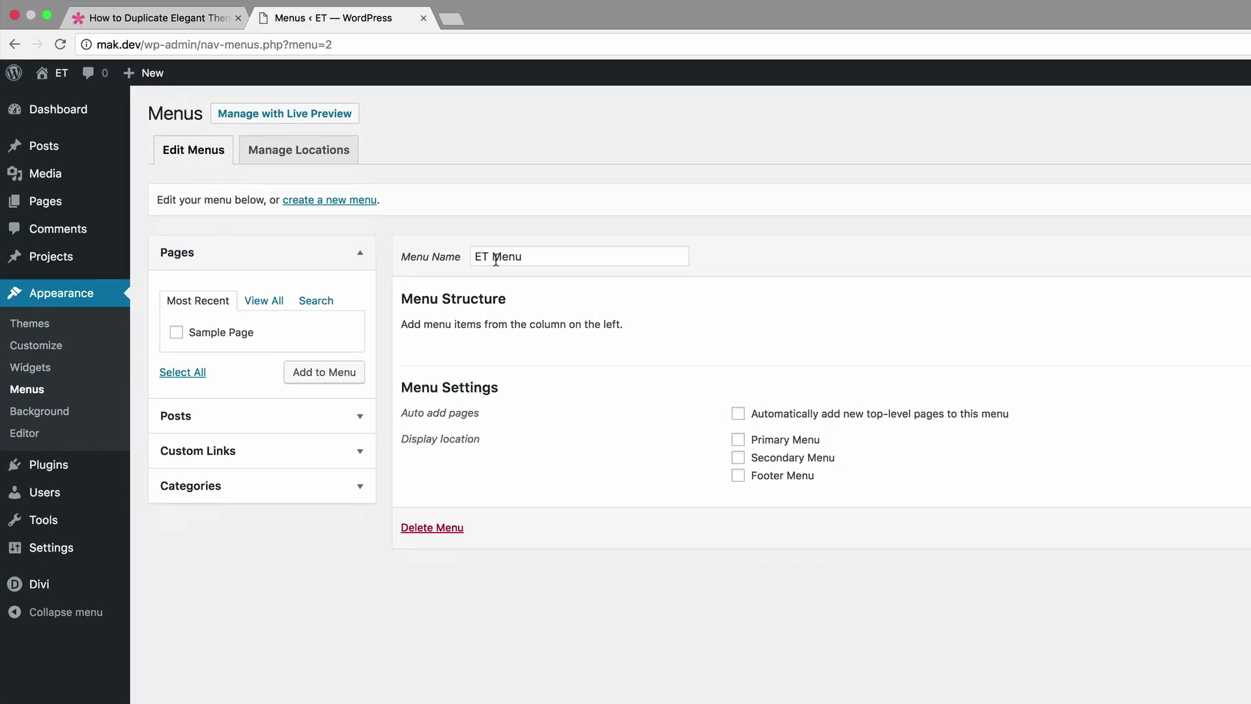
Set ET Menu as the Primary Menu location, save, and return to editing it
click(299, 151)
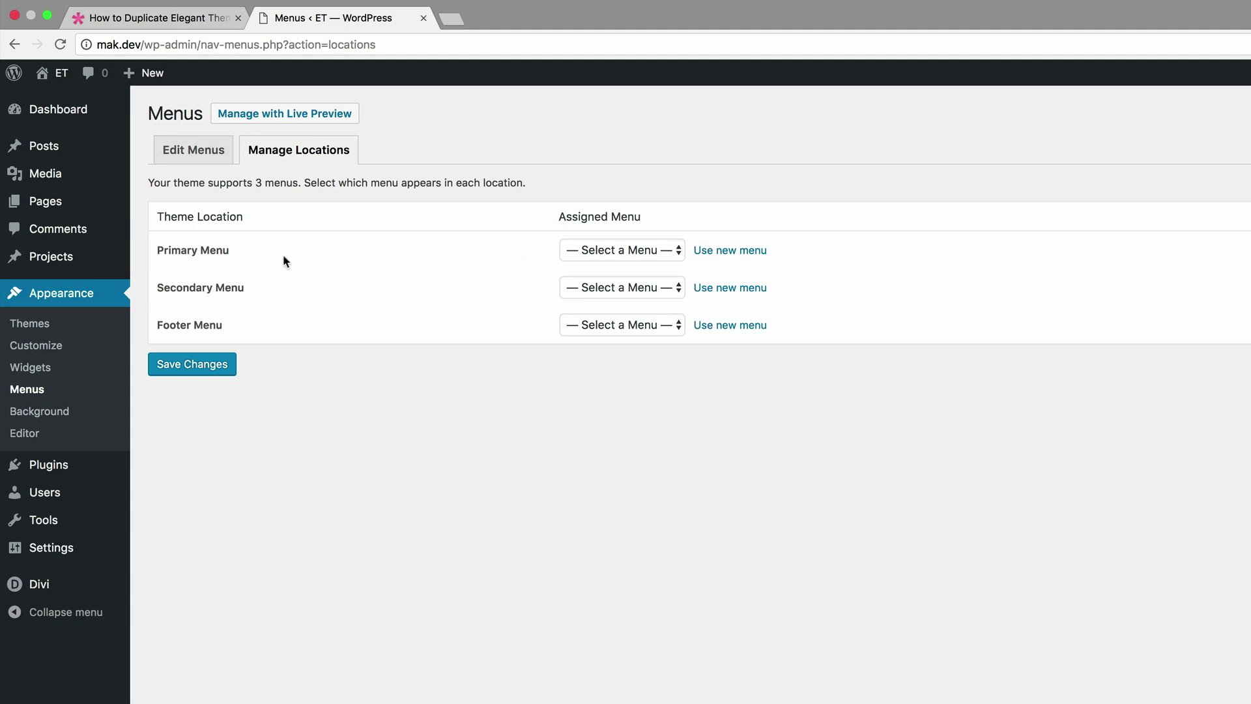
click(594, 254)
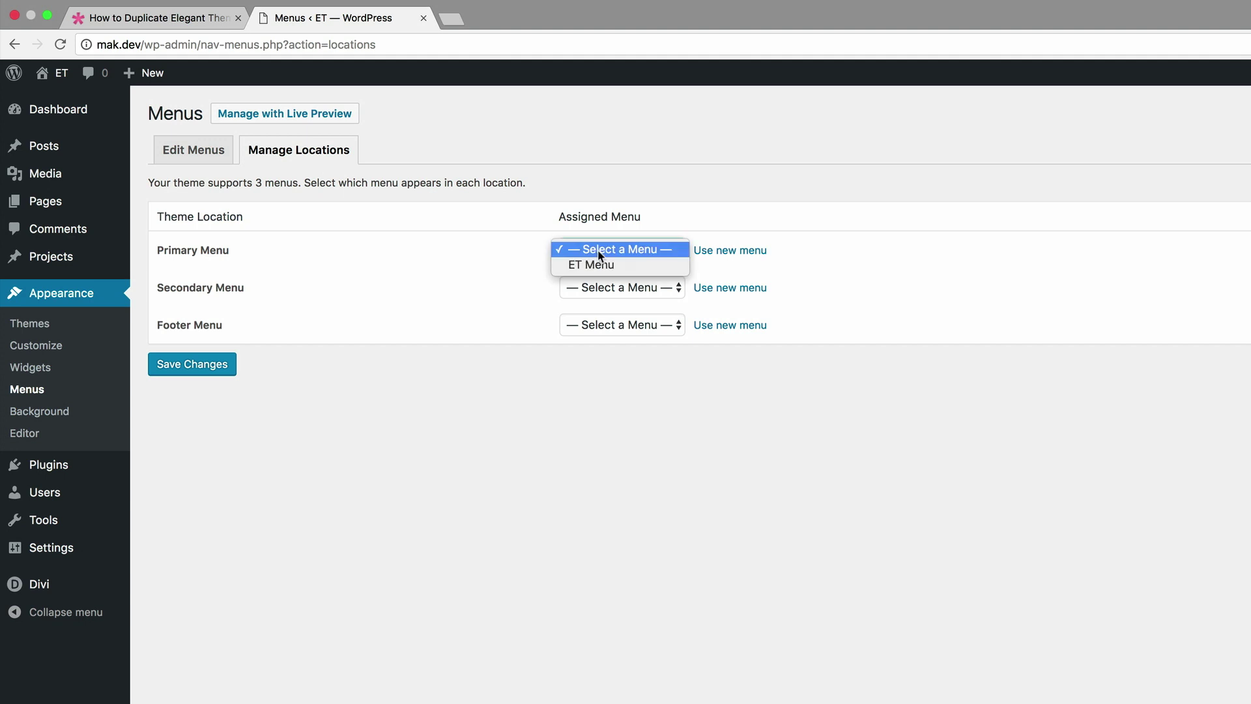
click(645, 268)
click(223, 373)
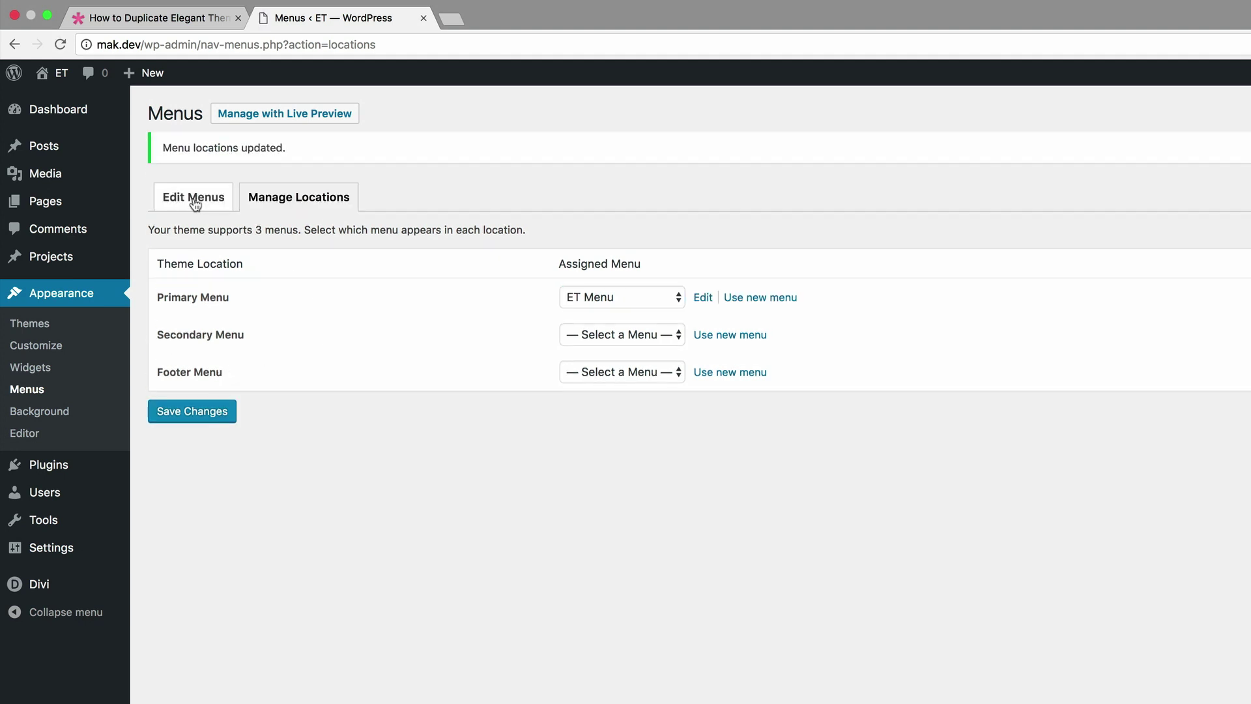
click(196, 205)
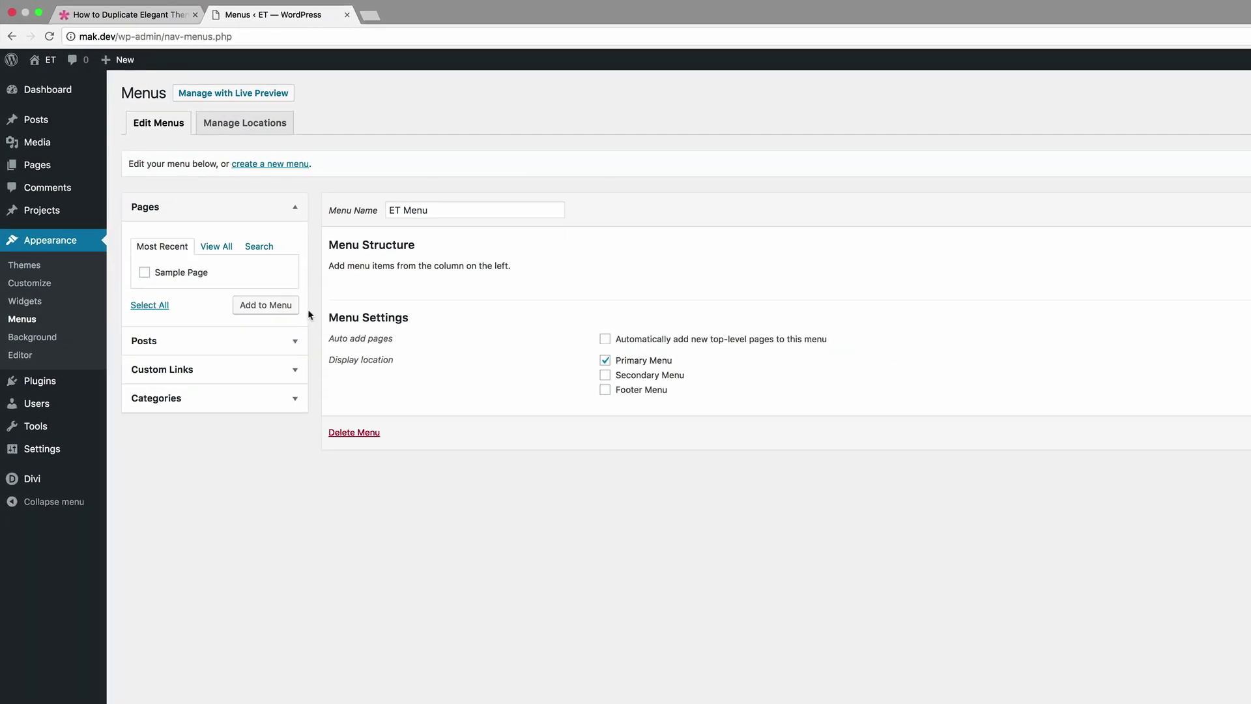
Add a custom link with URL '#' and text 'About Us' to ET Menu
click(221, 248)
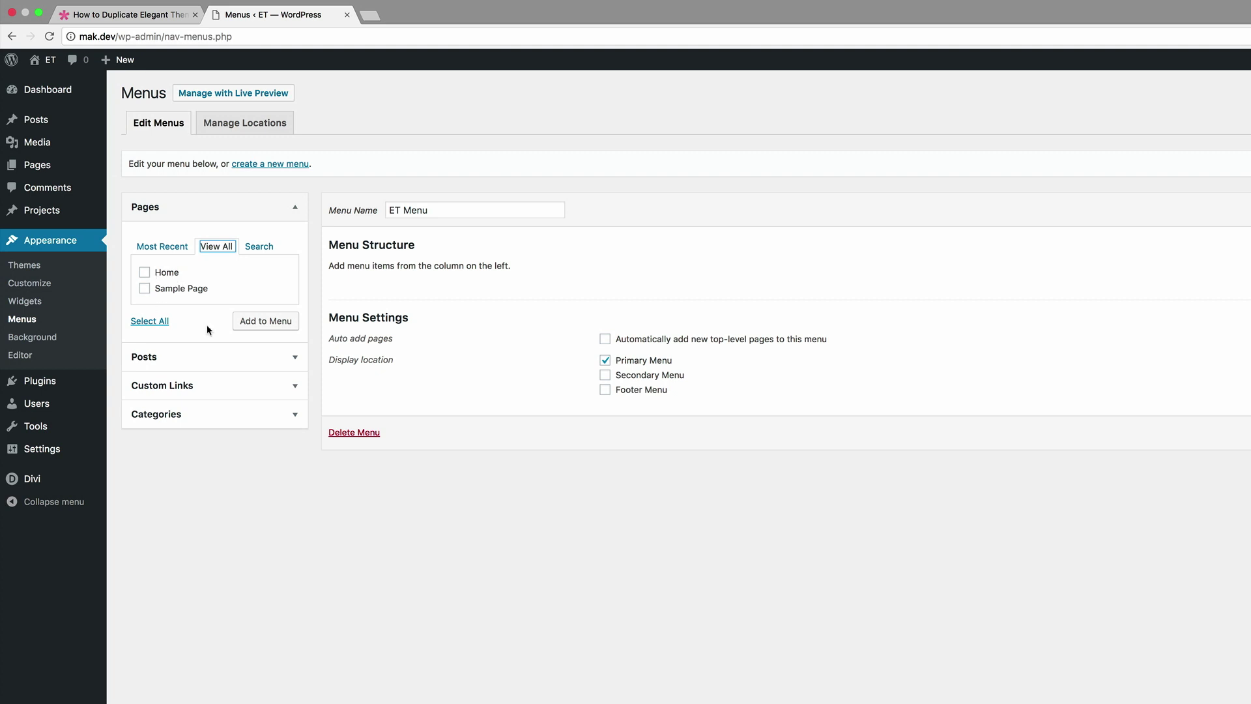
click(256, 391)
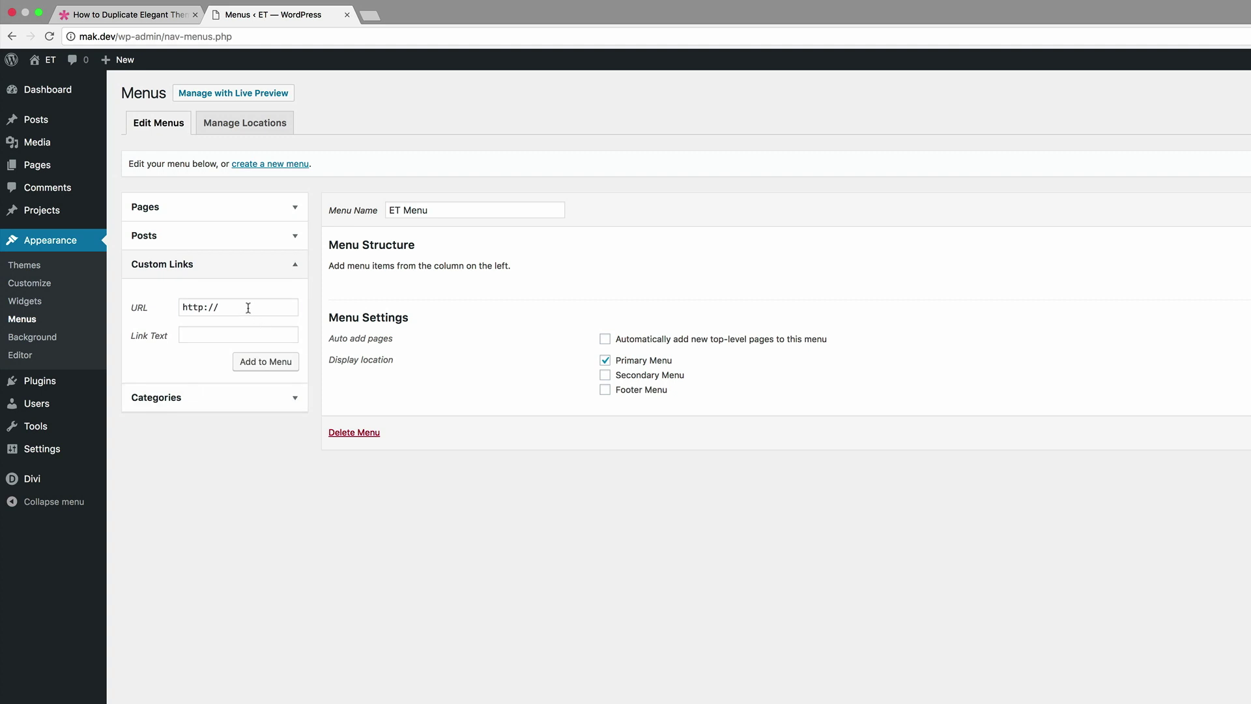
click(248, 308)
key(super+a)
text(#)
click(223, 336)
text(About)
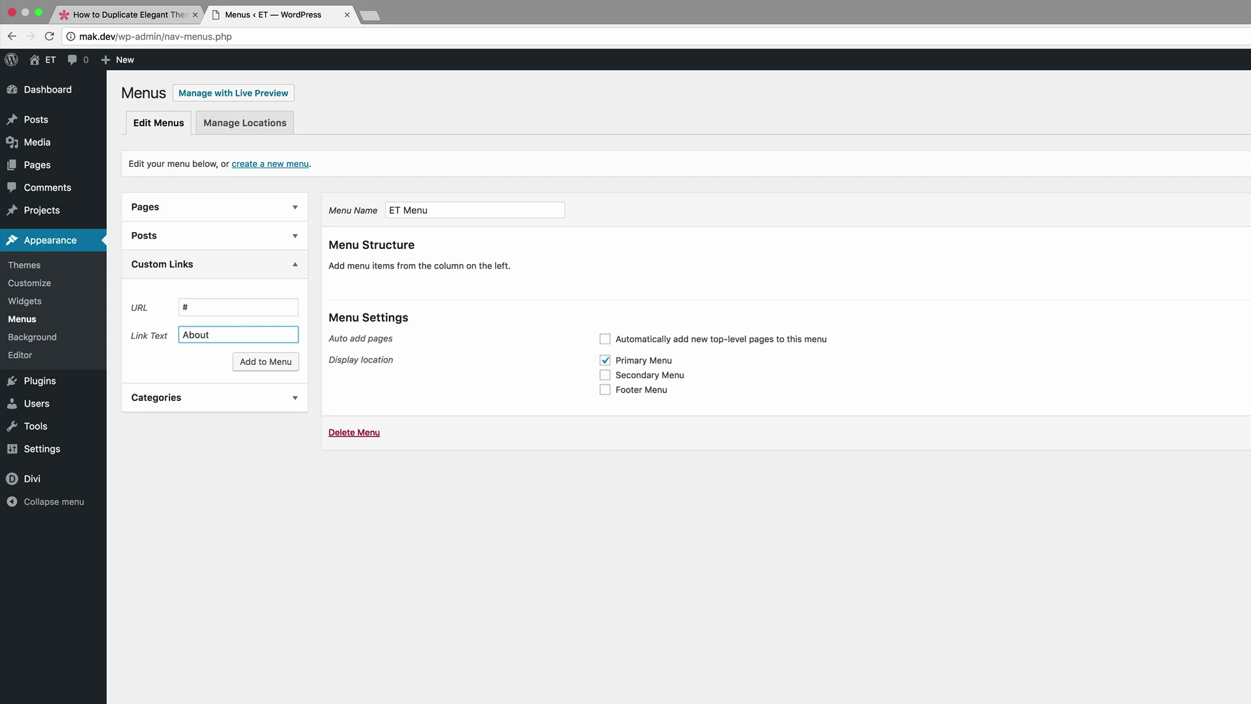
text( Us)
click(276, 367)
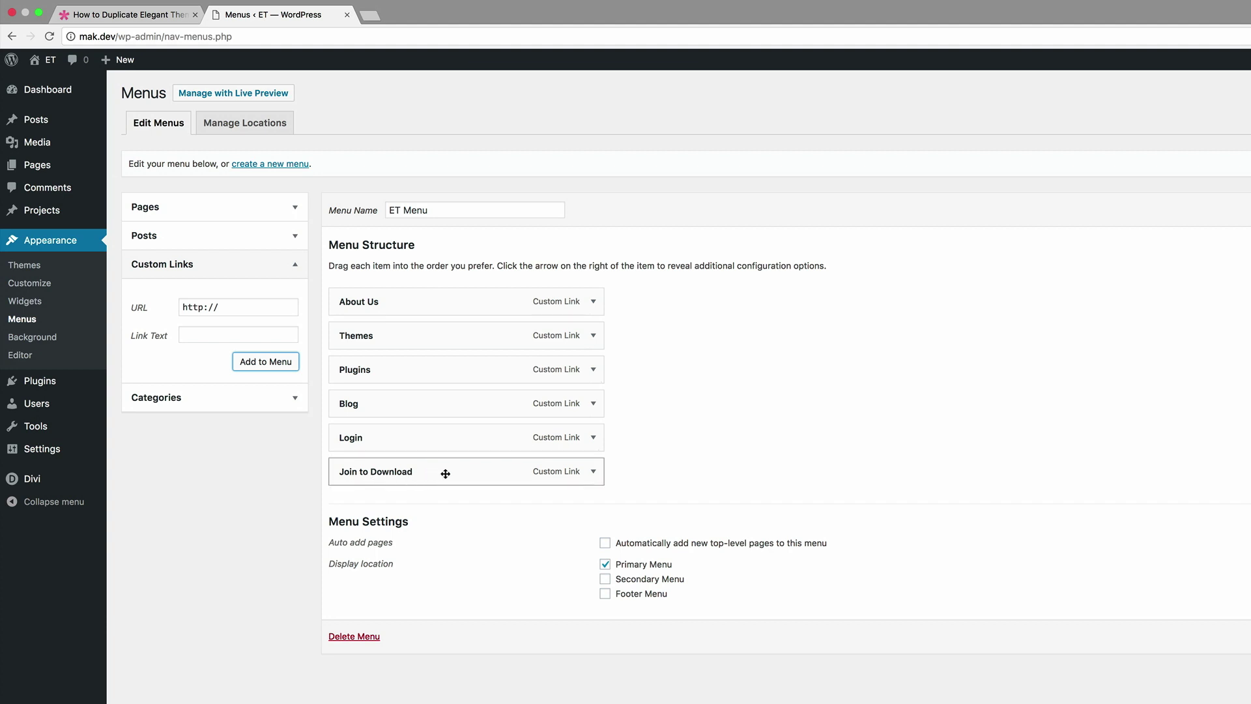
Give the Join to Download menu item the CSS class jointoday_button
click(594, 472)
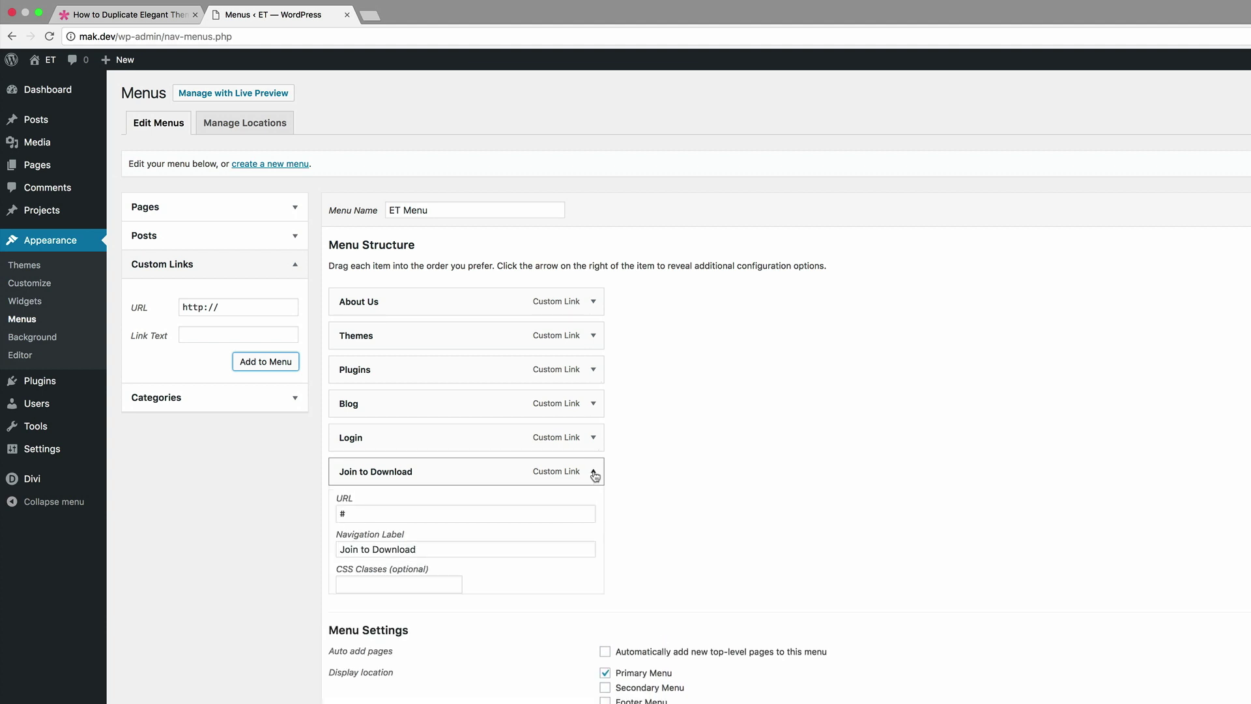
click(444, 589)
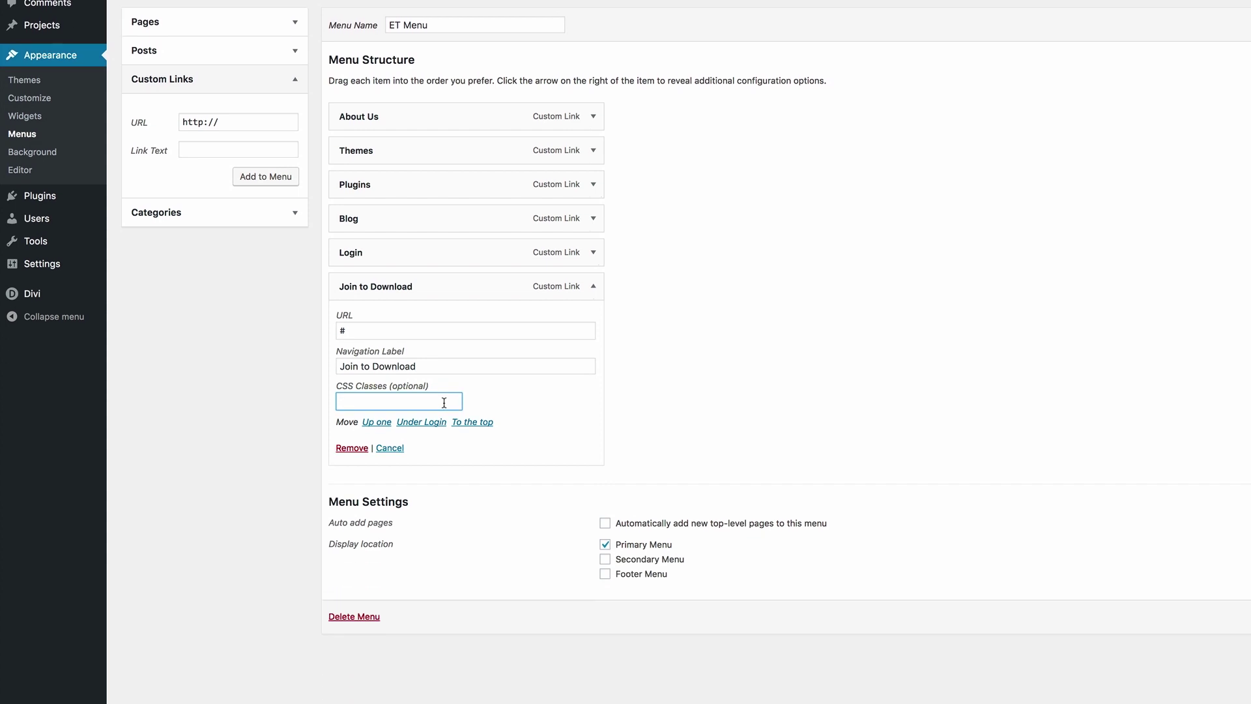
text(jointoday_button)
click(593, 286)
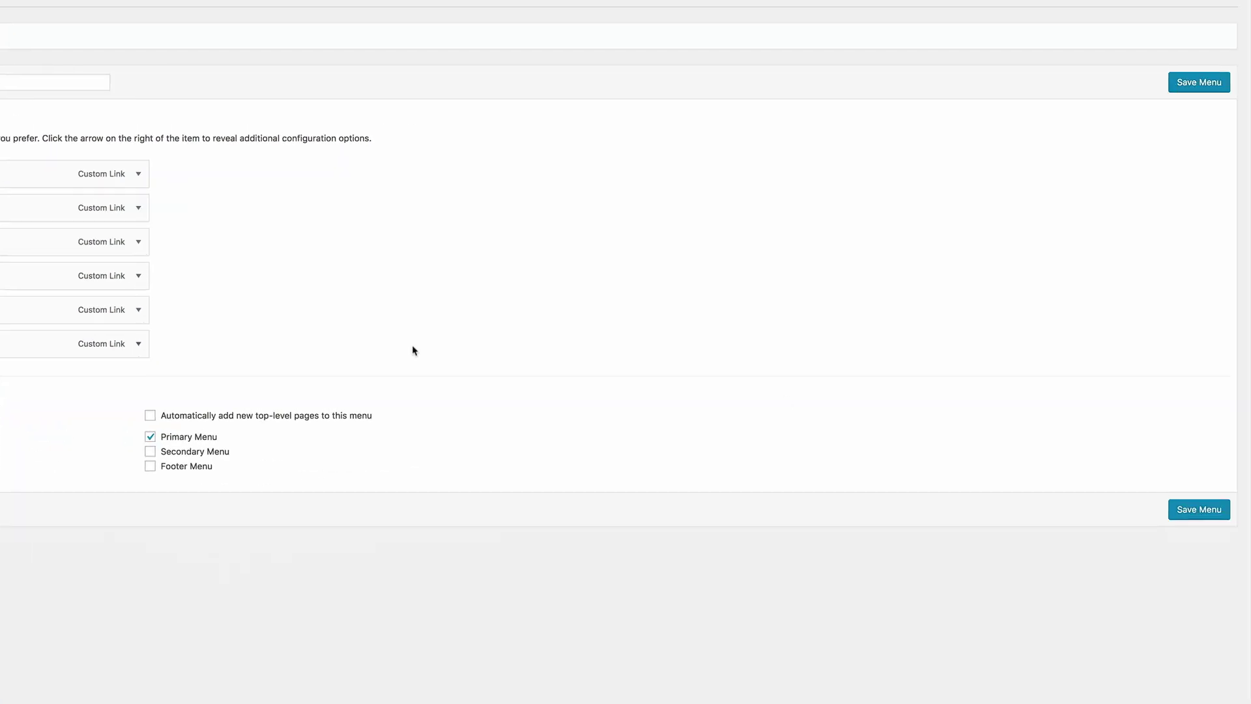
Save ET Menu and check its six links in the live site header
click(1203, 515)
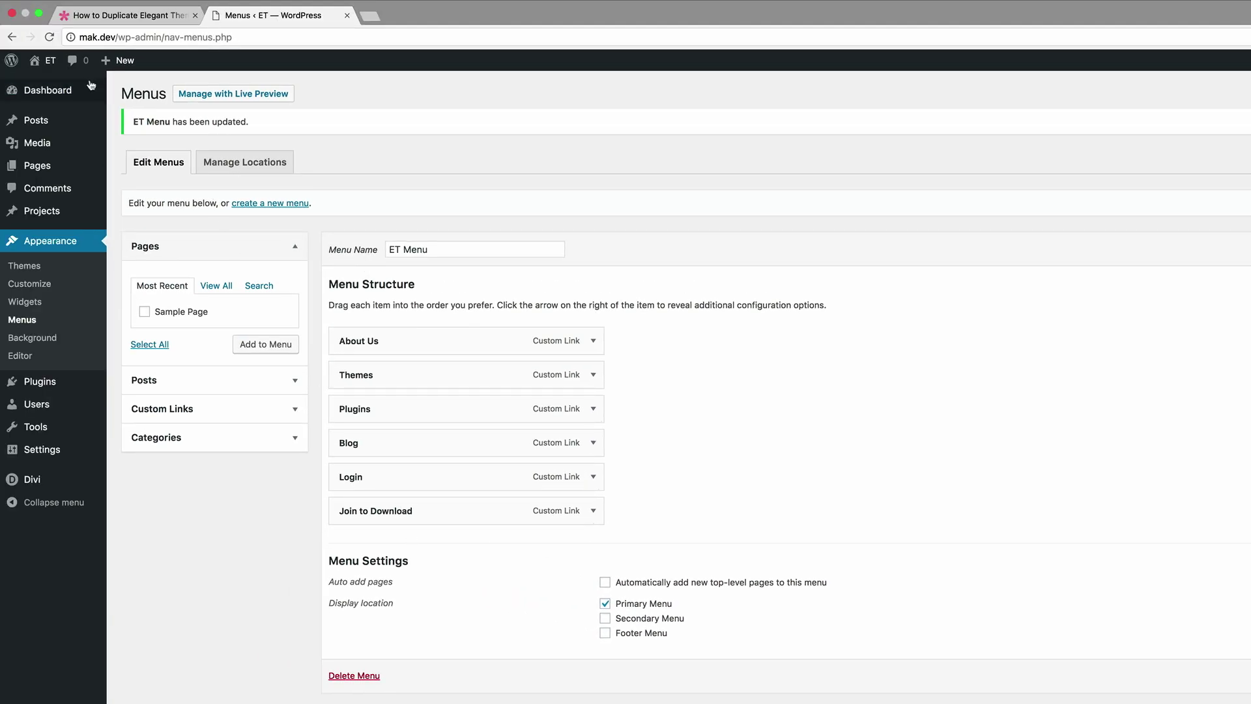
mouse_move(48, 64)
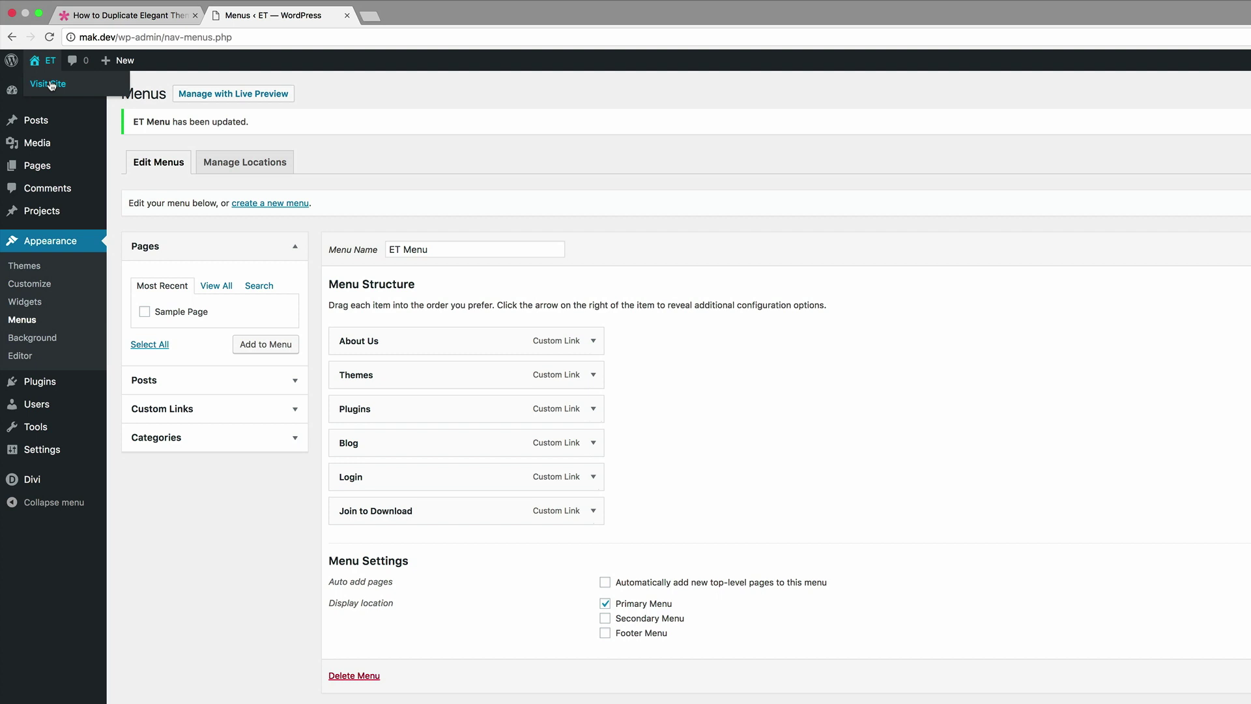
super+click(50, 85)
click(414, 18)
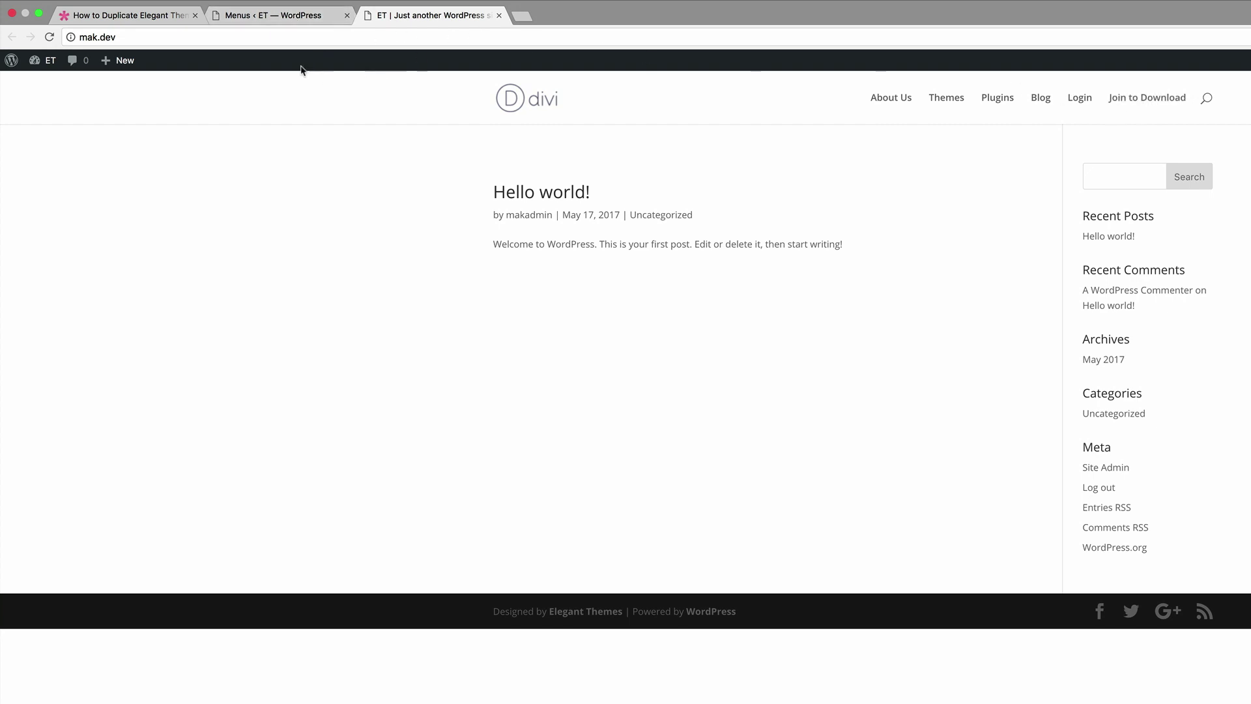
click(273, 15)
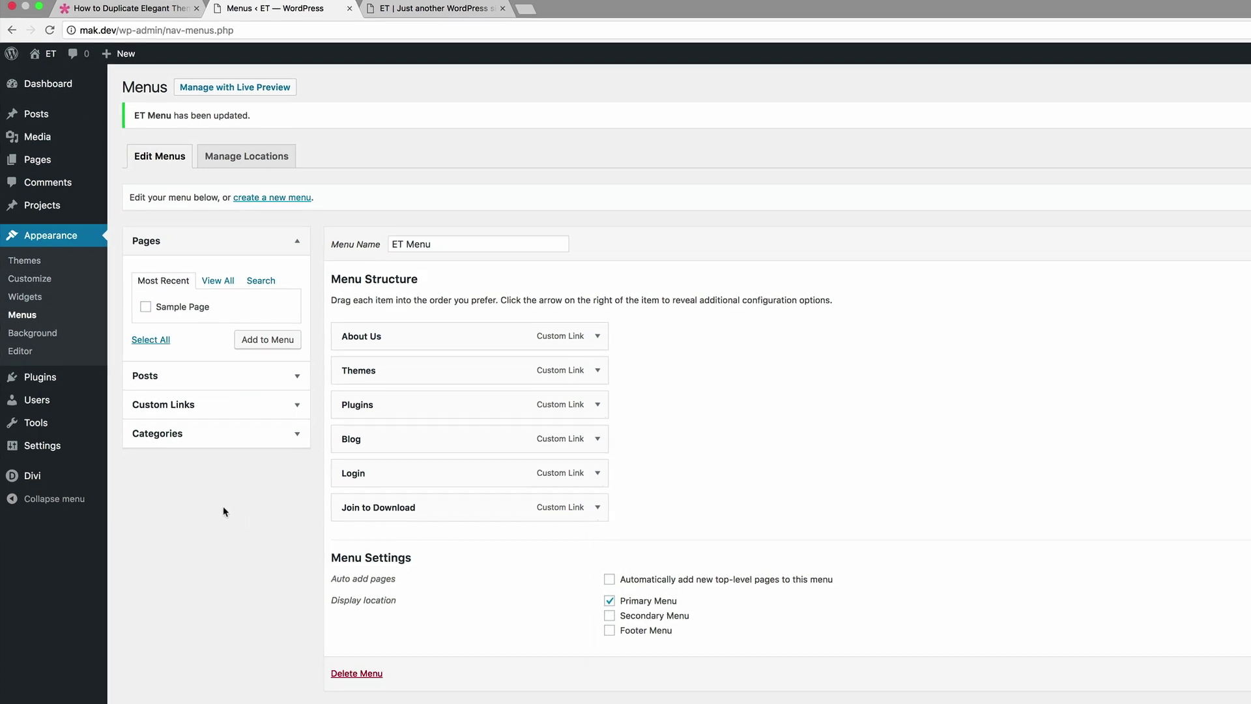
mouse_move(41, 477)
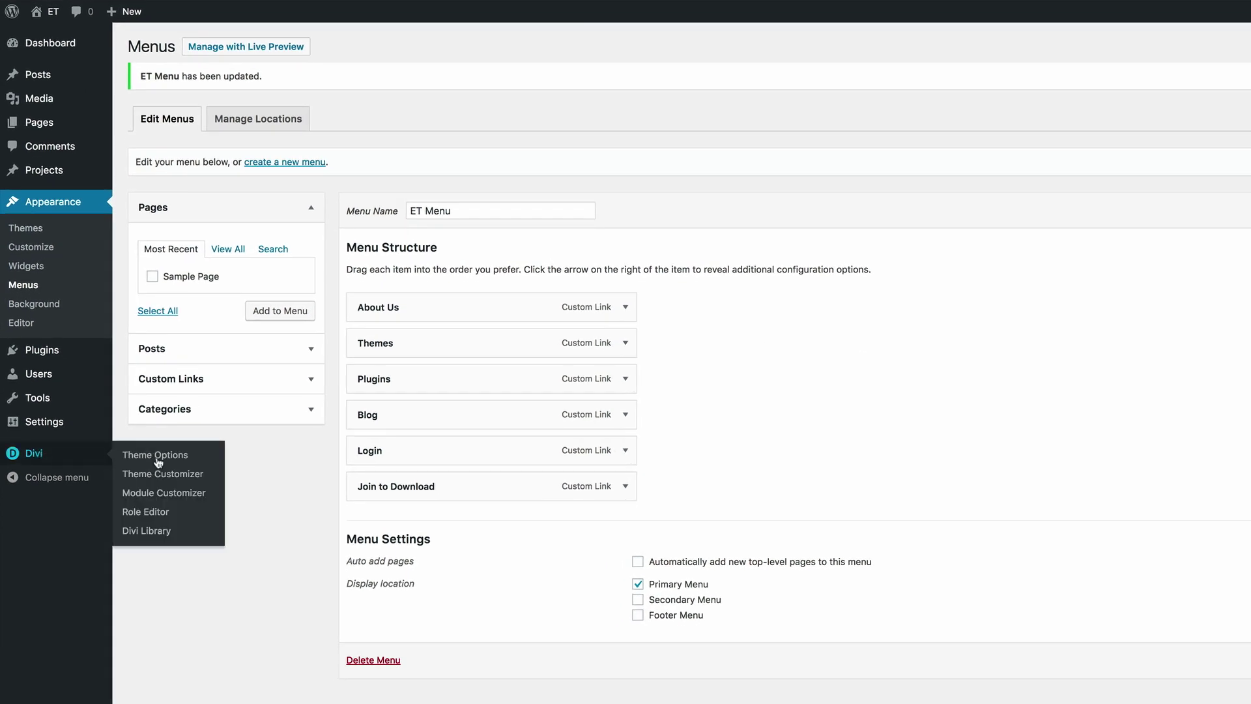
Raise the Primary Menu Bar text size from 14 to 15 in the Customizer and publish
click(202, 475)
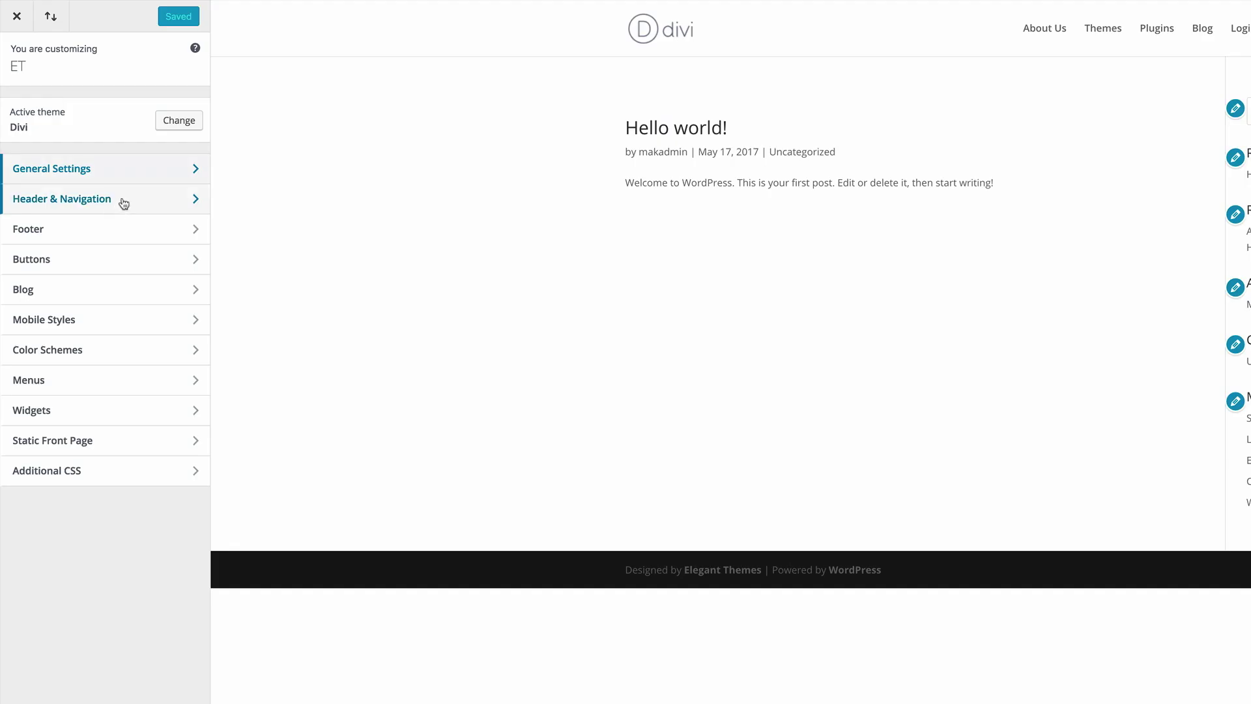
click(124, 202)
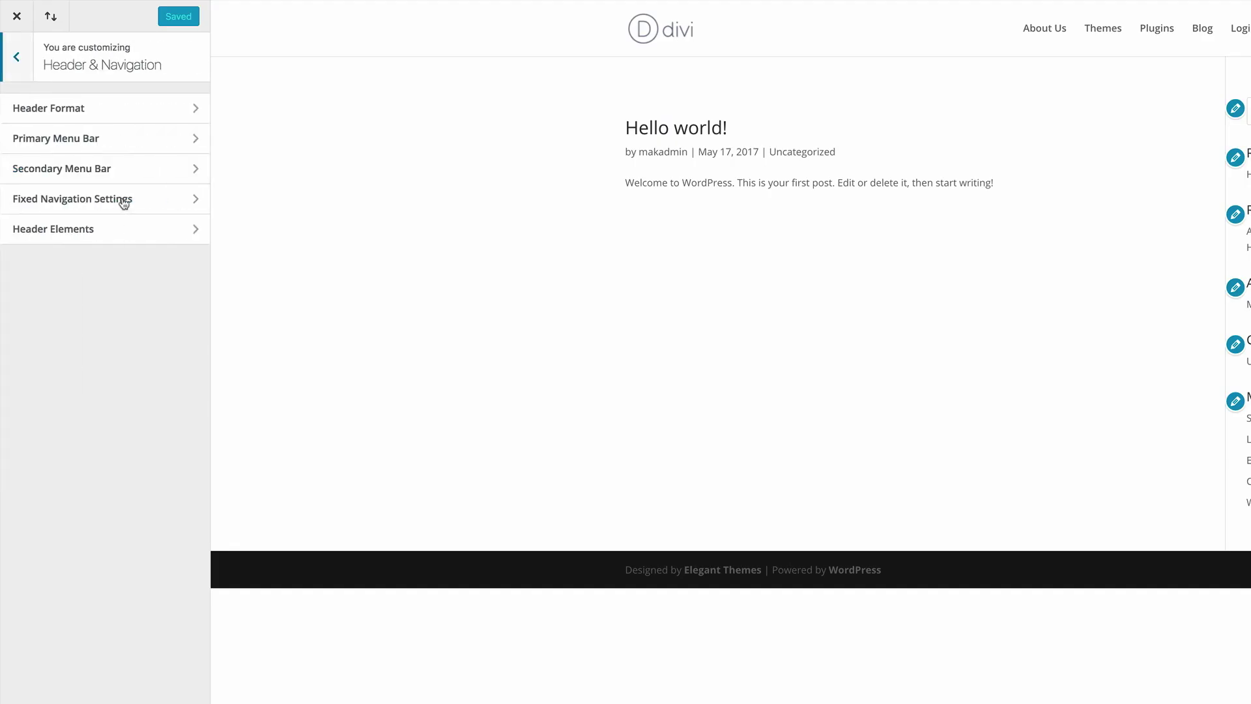
click(123, 143)
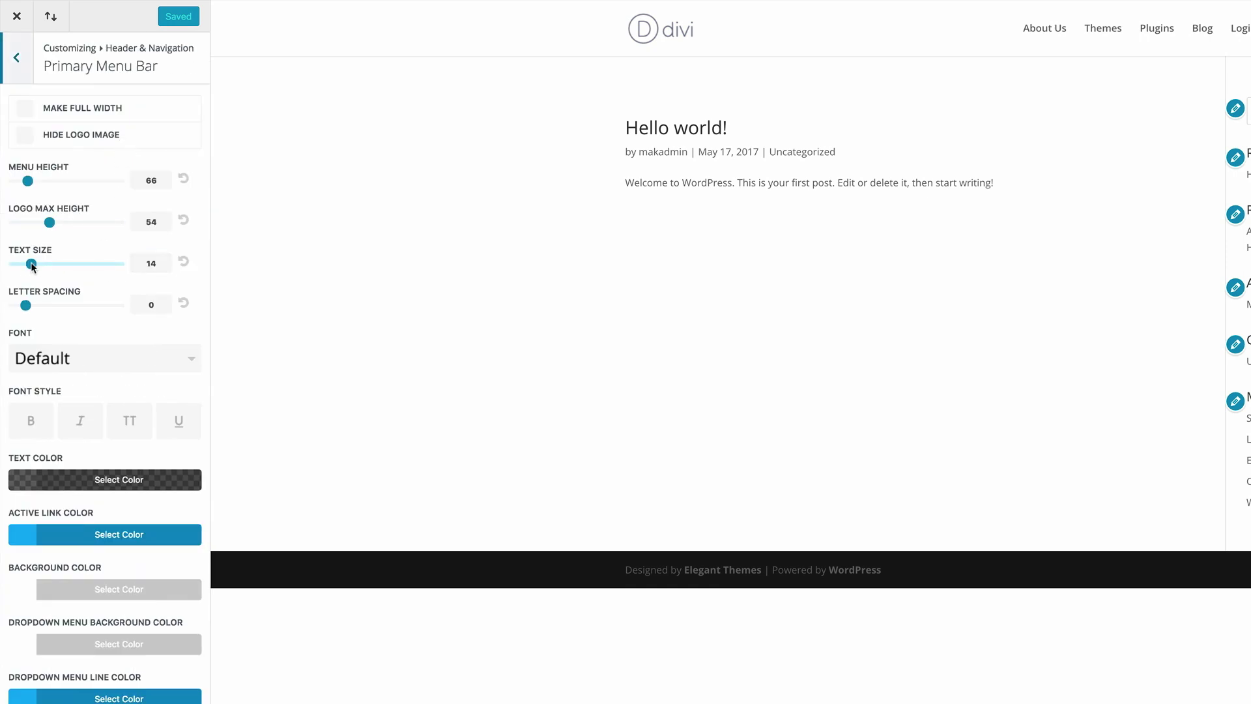
drag(31, 263, 37, 264)
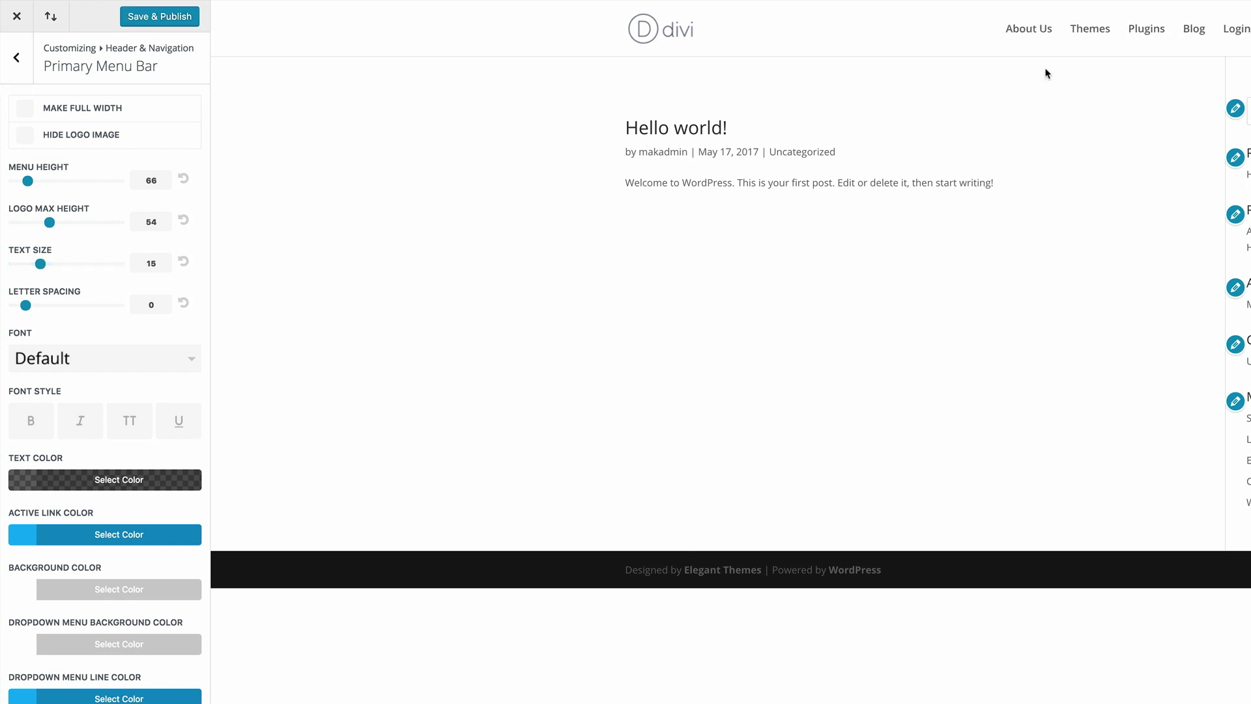
click(181, 22)
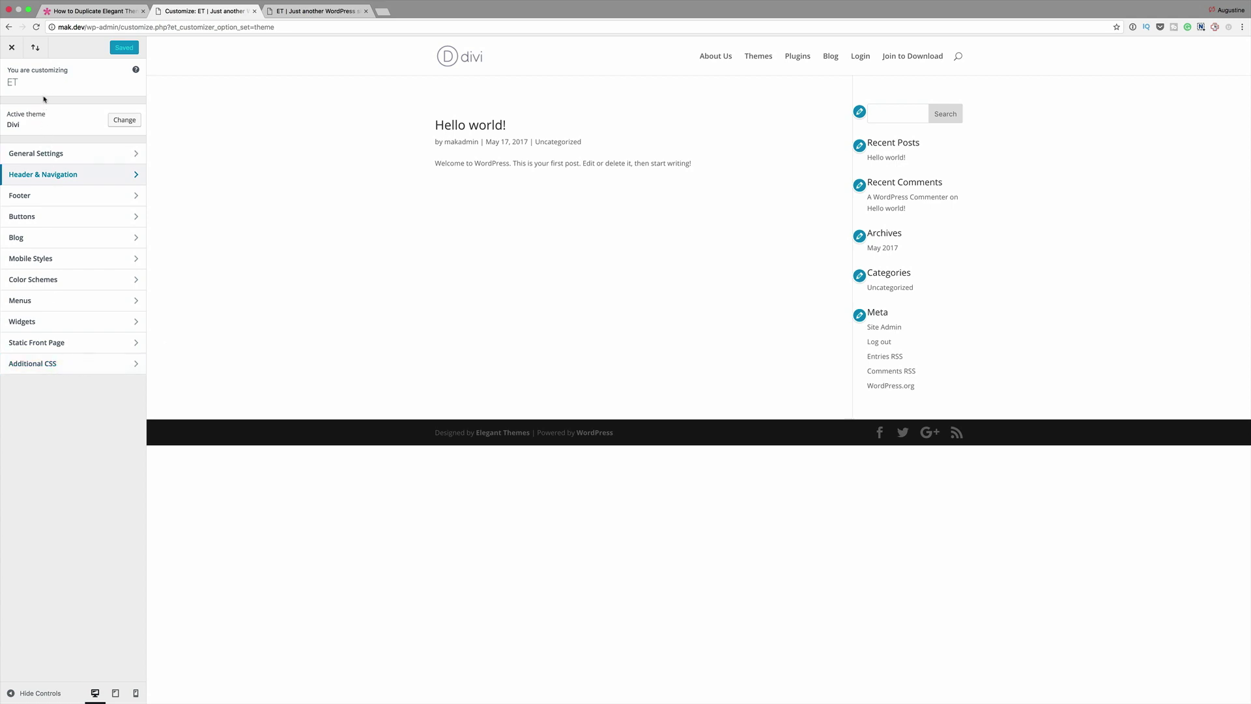
Paste the pink outlined Join to Download button CSS into Additional CSS and publish it
click(48, 367)
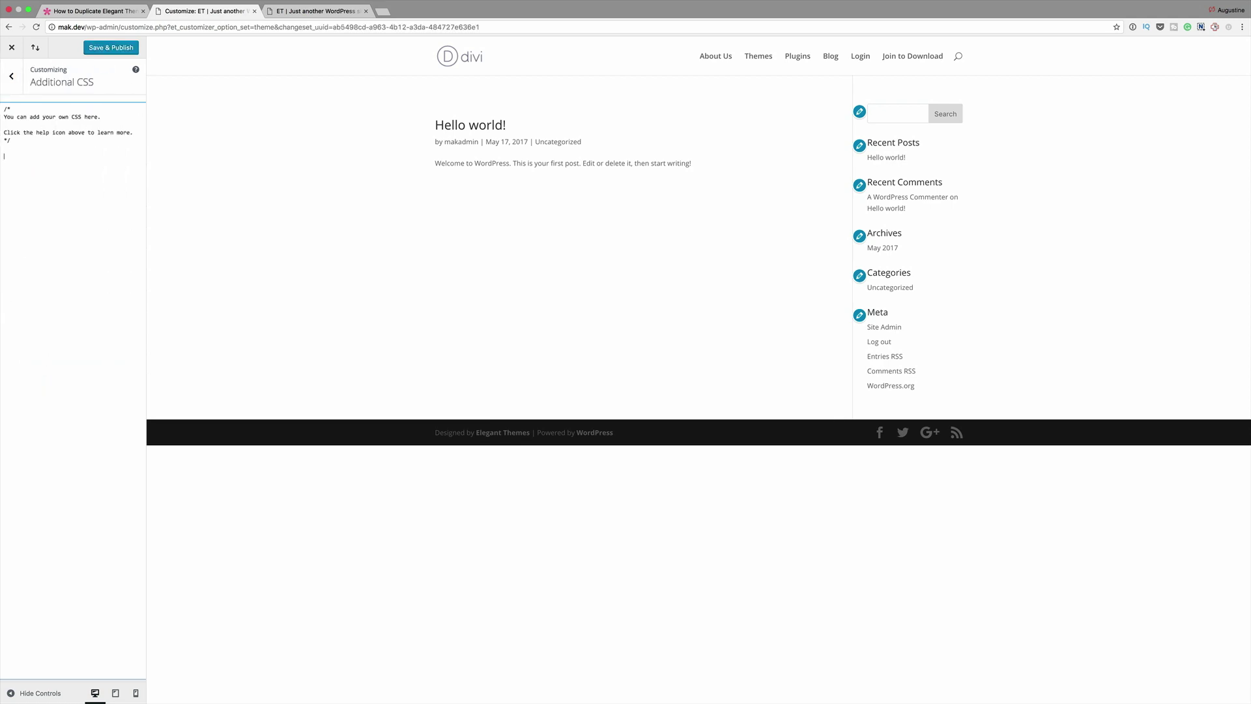
key(super+v)
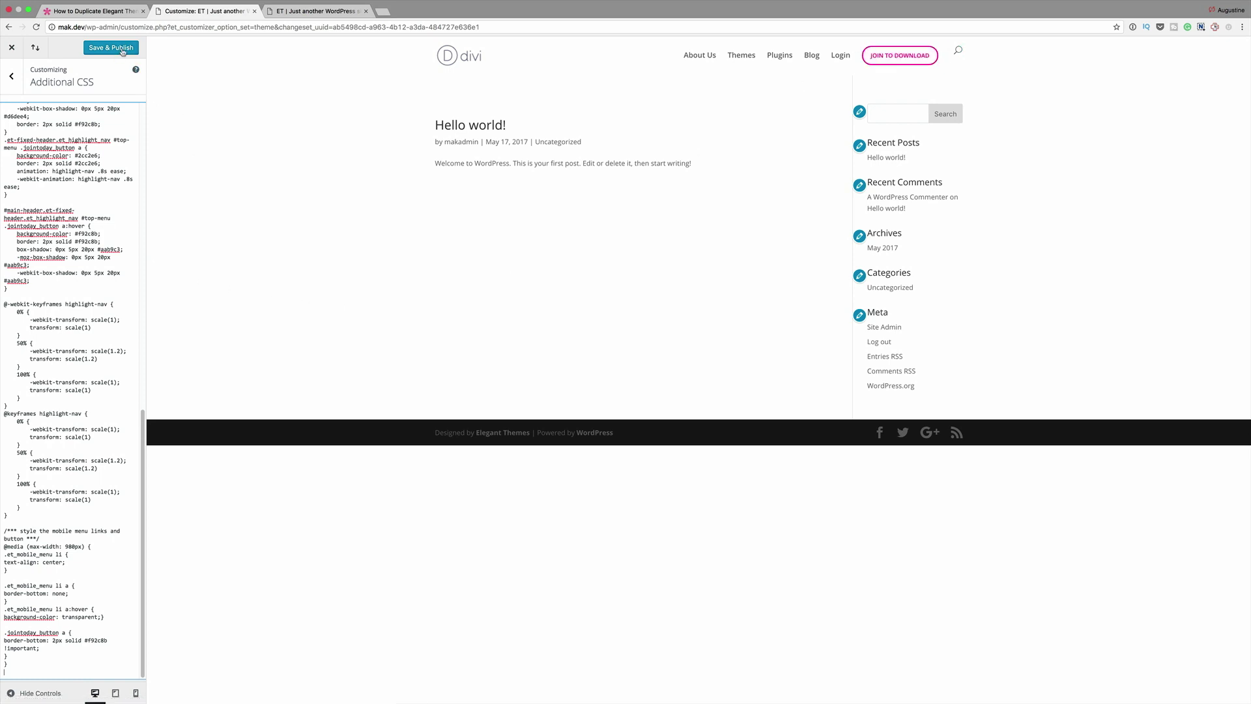
click(122, 51)
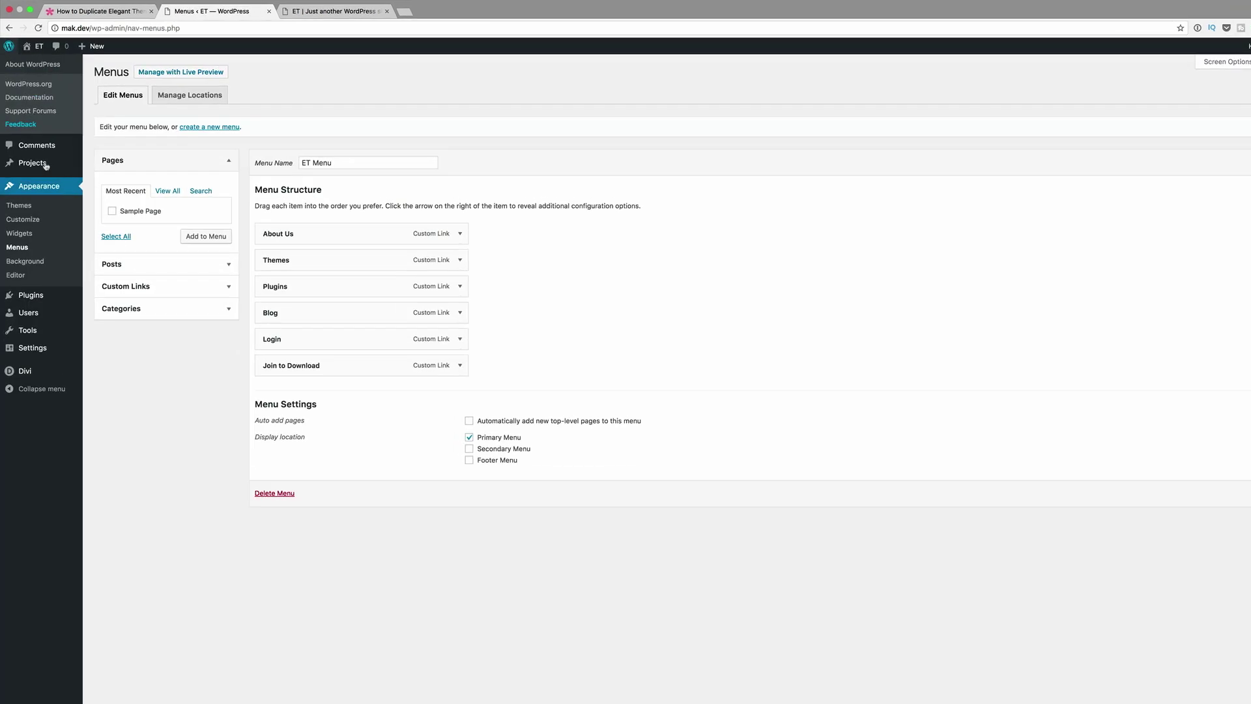
Inspect the jointoday_button rules in Divi Theme Options' Custom CSS, then reopen the Theme Customizer
mouse_move(34, 453)
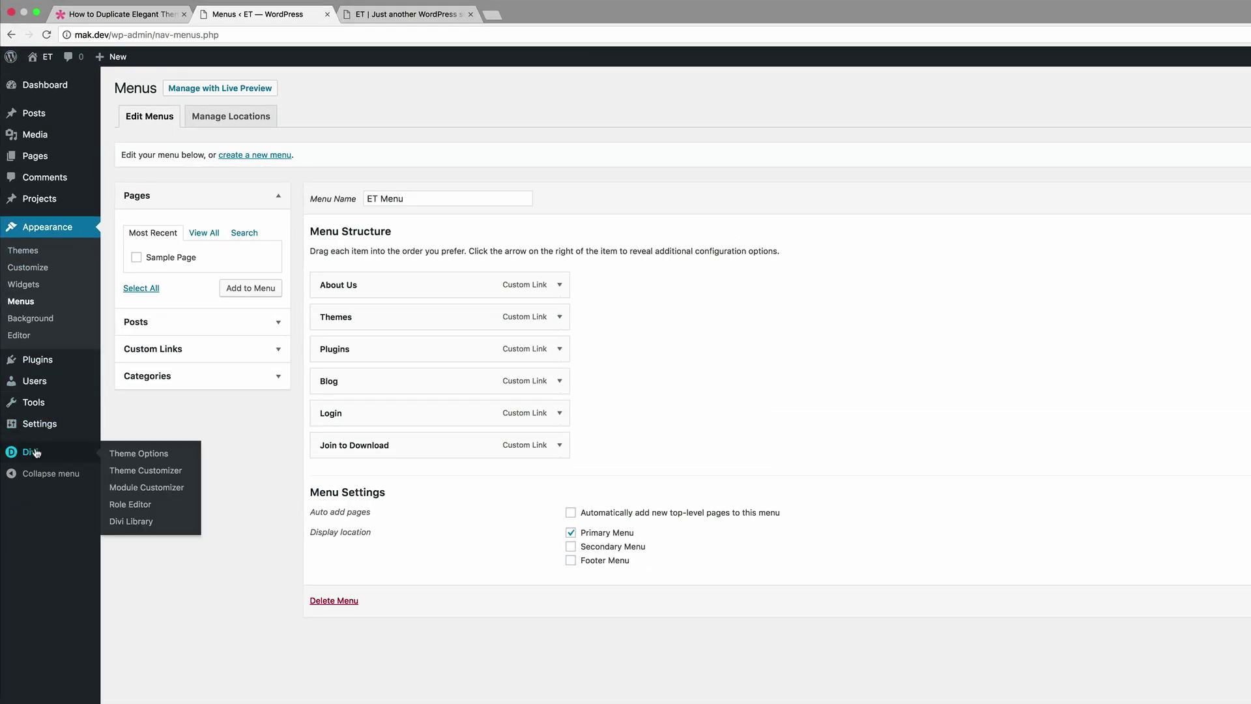
click(156, 457)
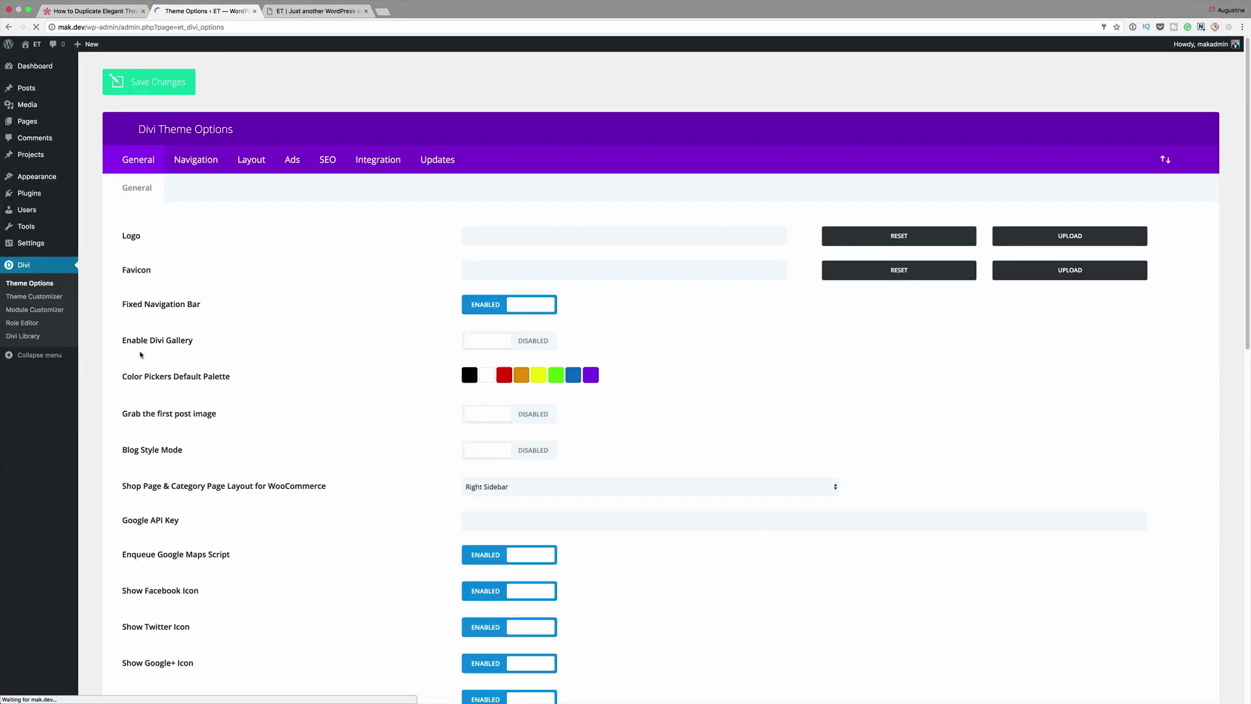
scroll(452, 515, down, 6)
scroll(354, 402, down, 5)
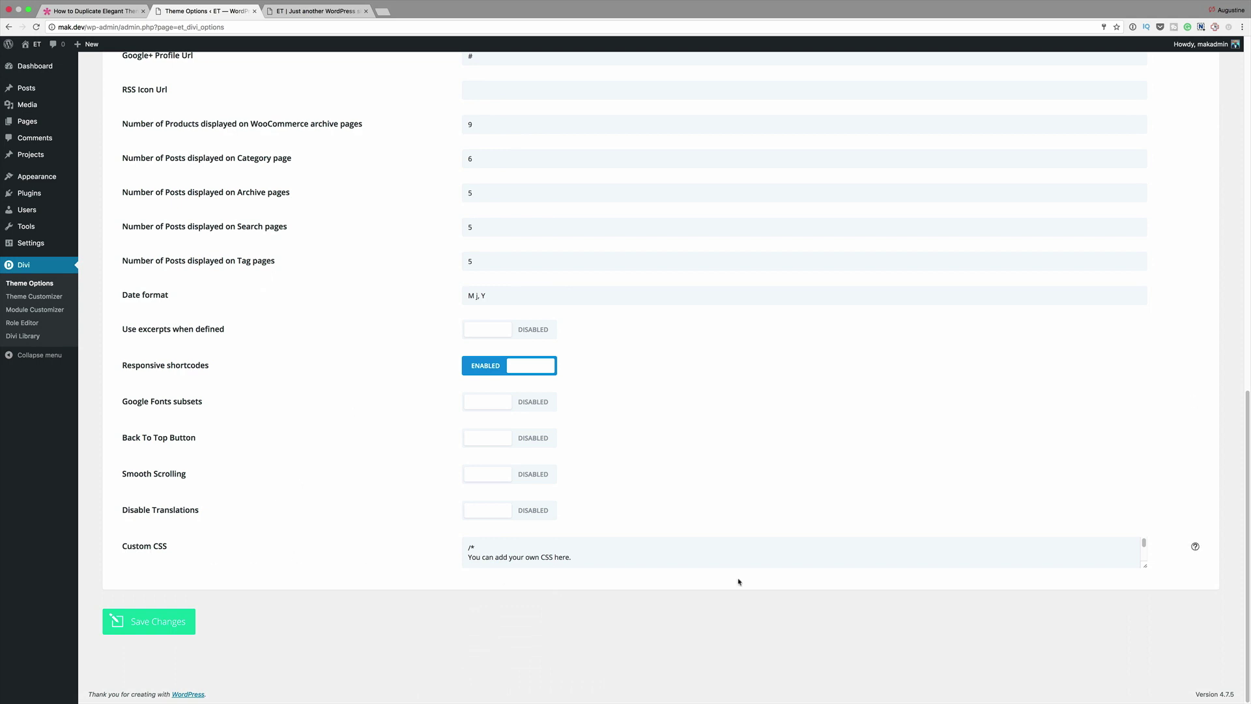
click(1146, 565)
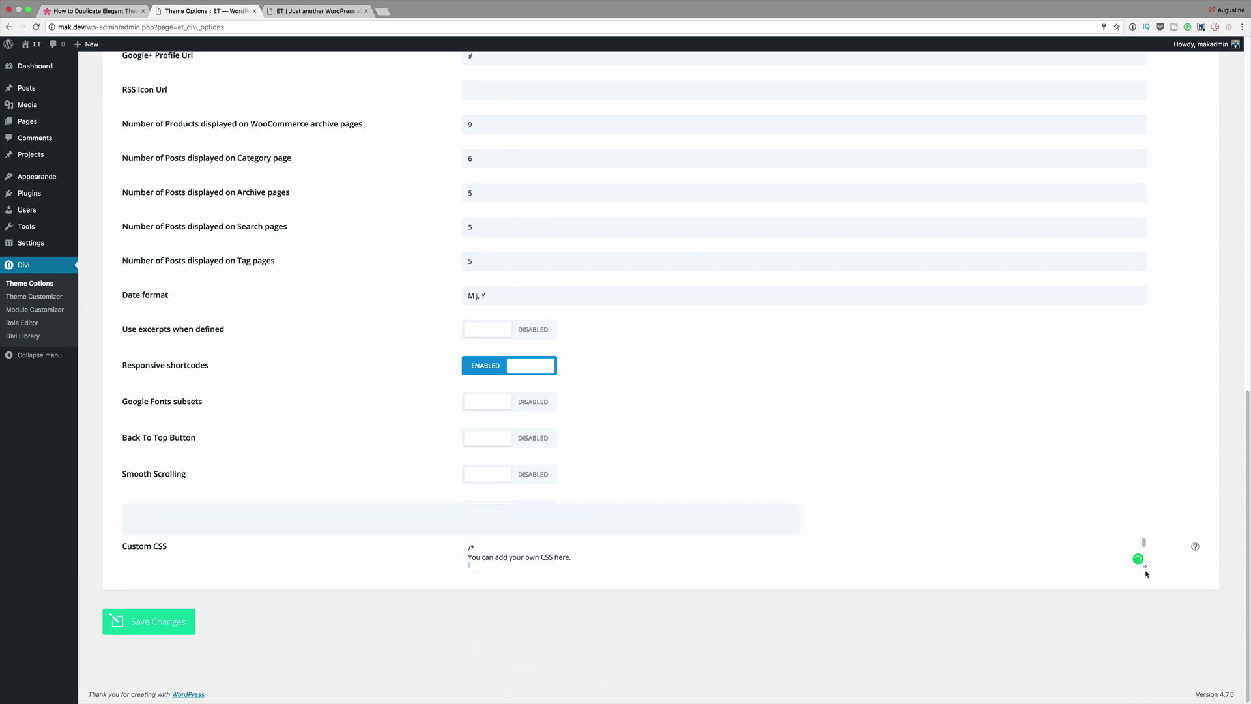
drag(1146, 569, 1145, 700)
scroll(1108, 651, down, 5)
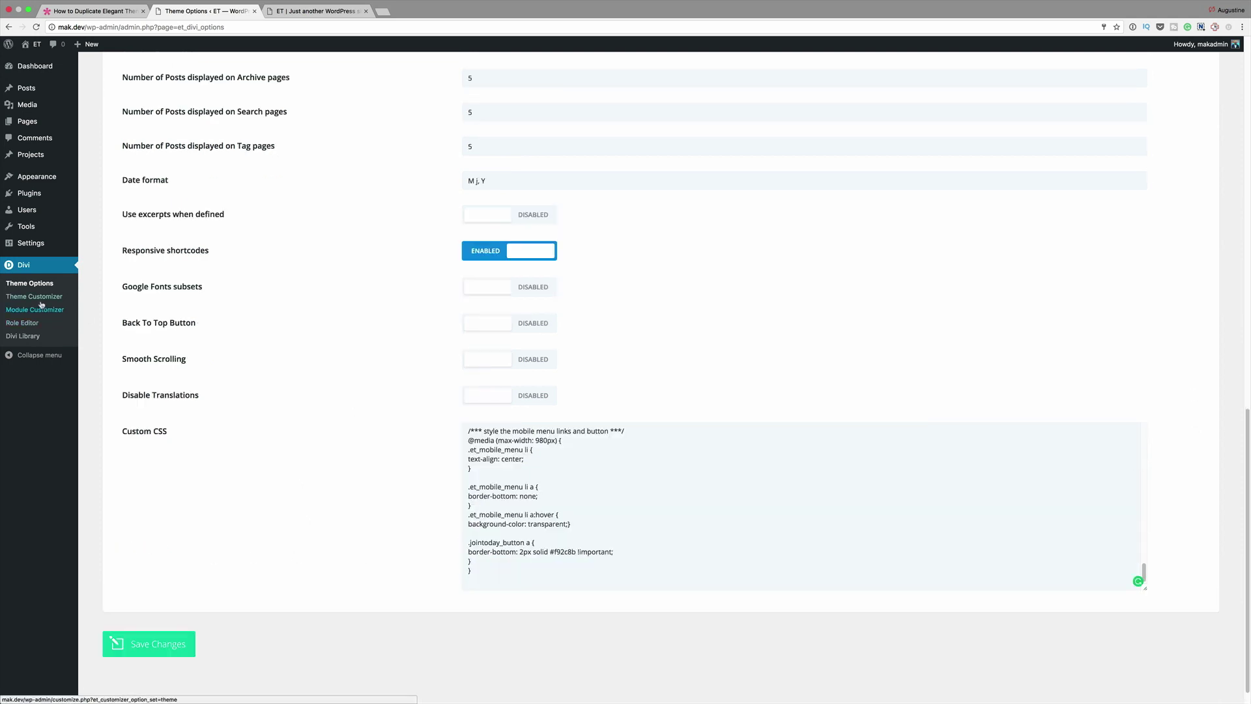
mouse_move(59, 192)
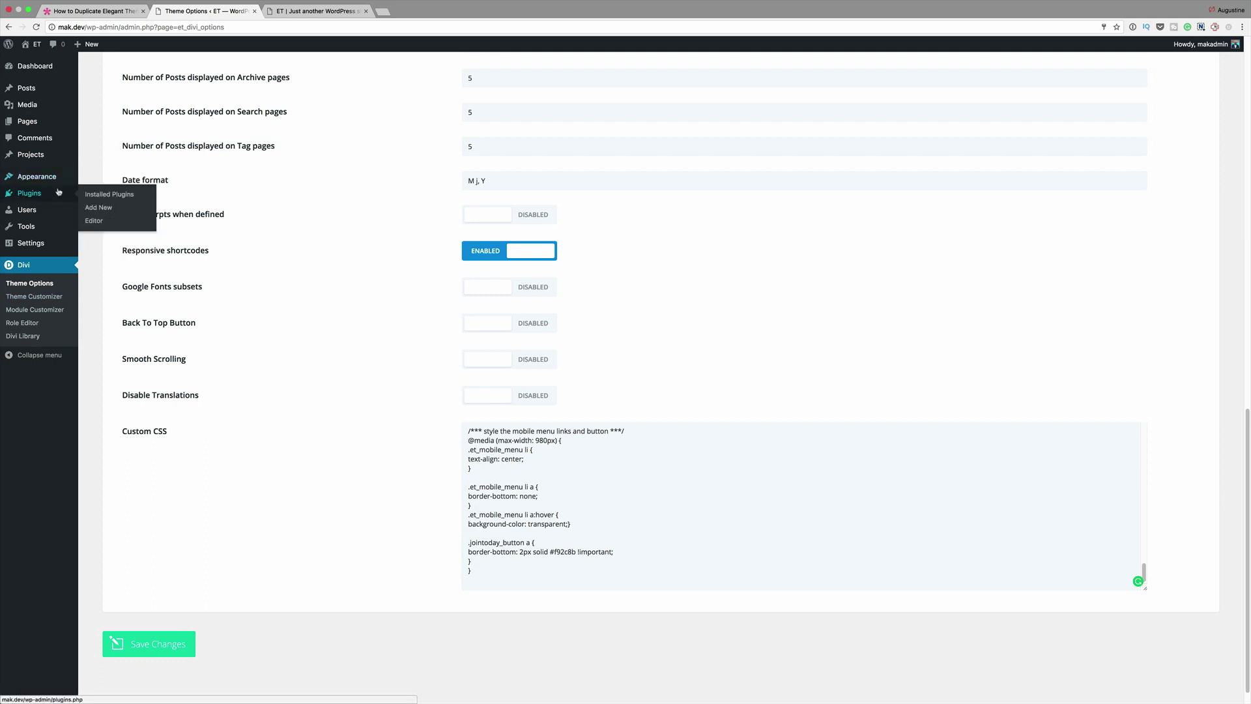
click(39, 297)
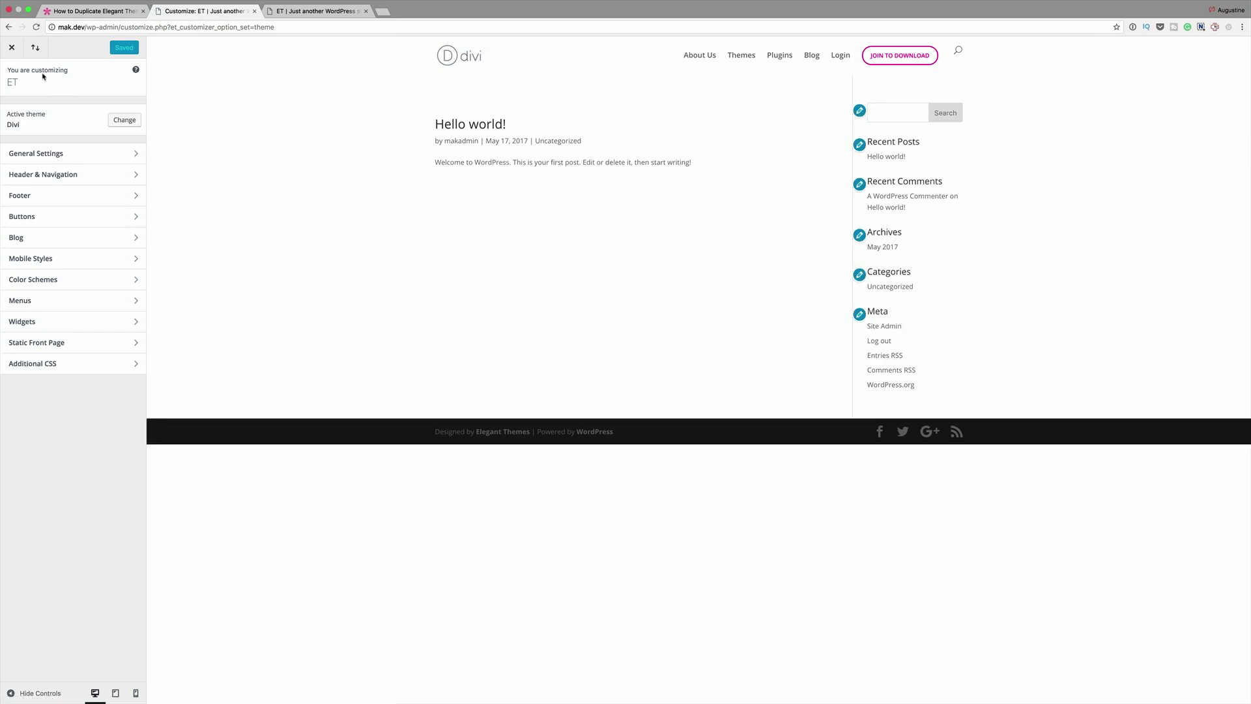
Paste the jQuery pulse script into the head code box on Divi's Integration tab and save changes
click(12, 50)
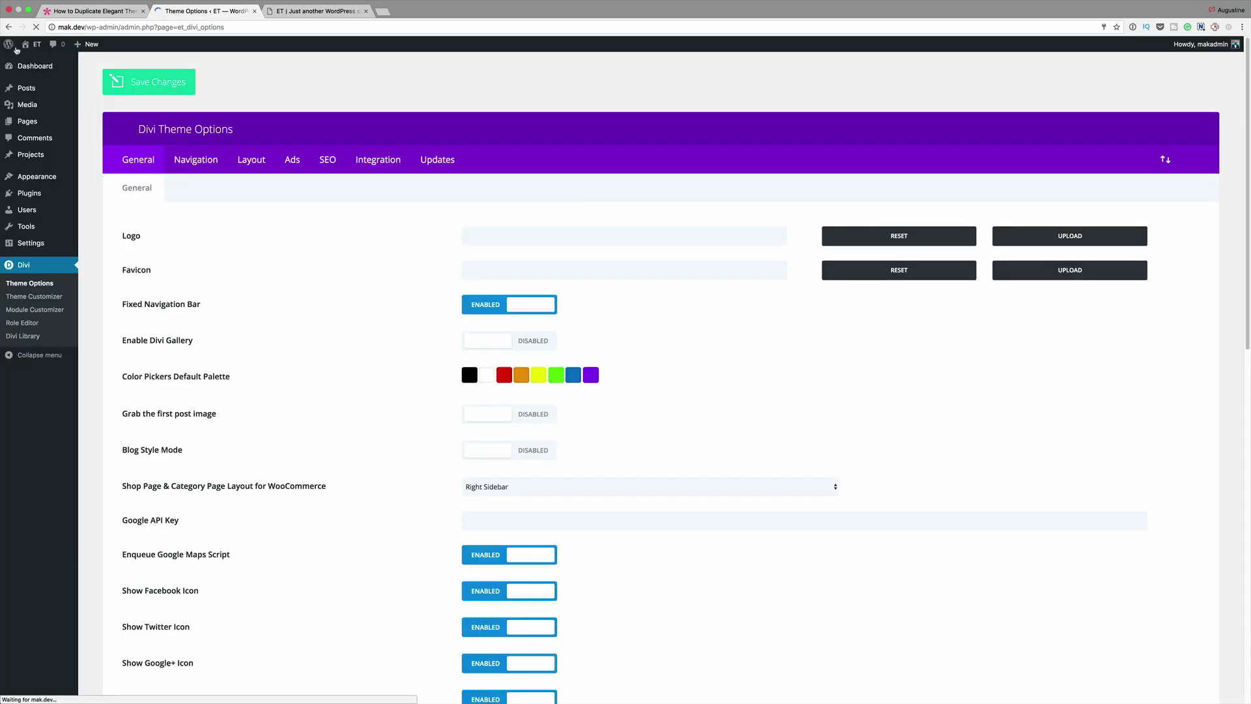
scroll(239, 348, down, 2)
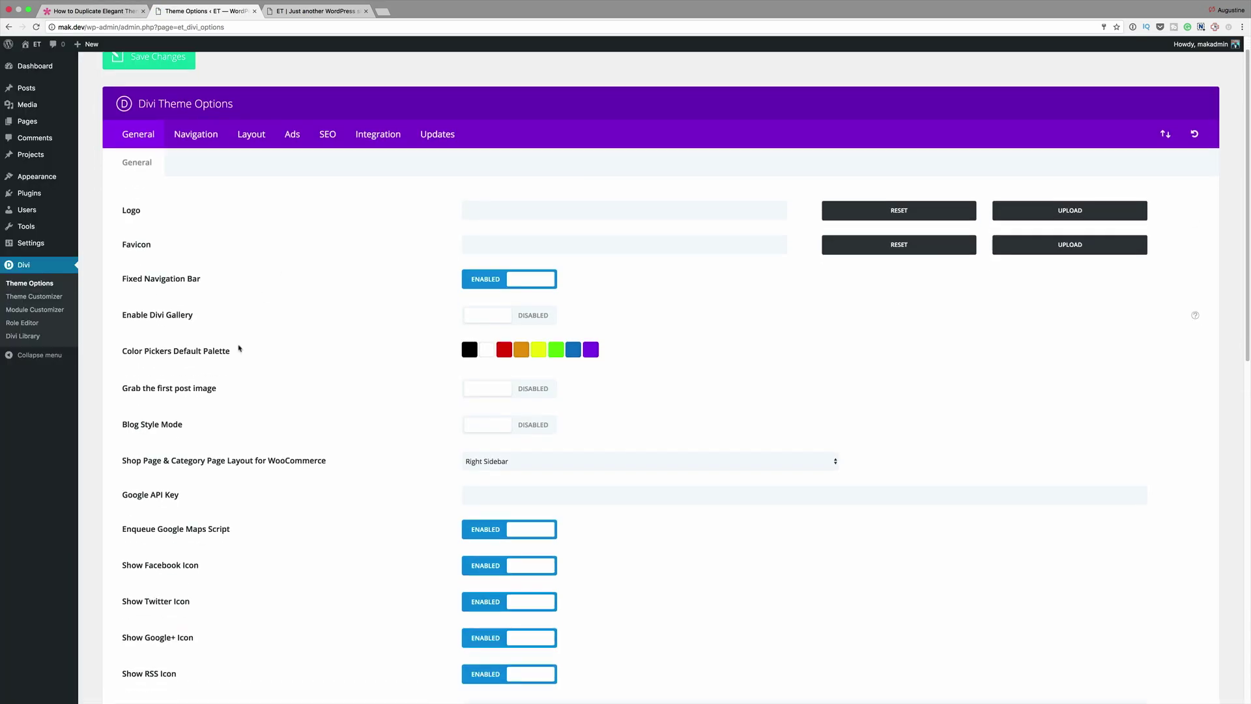
click(26, 288)
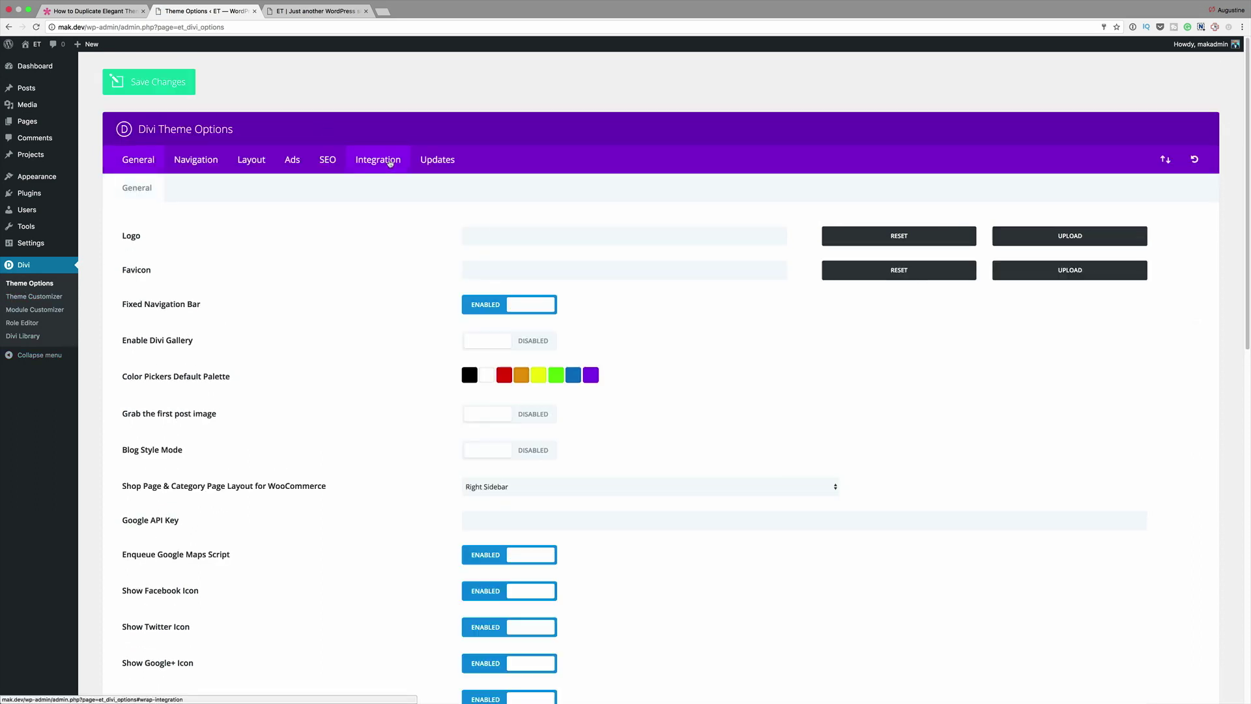
click(390, 163)
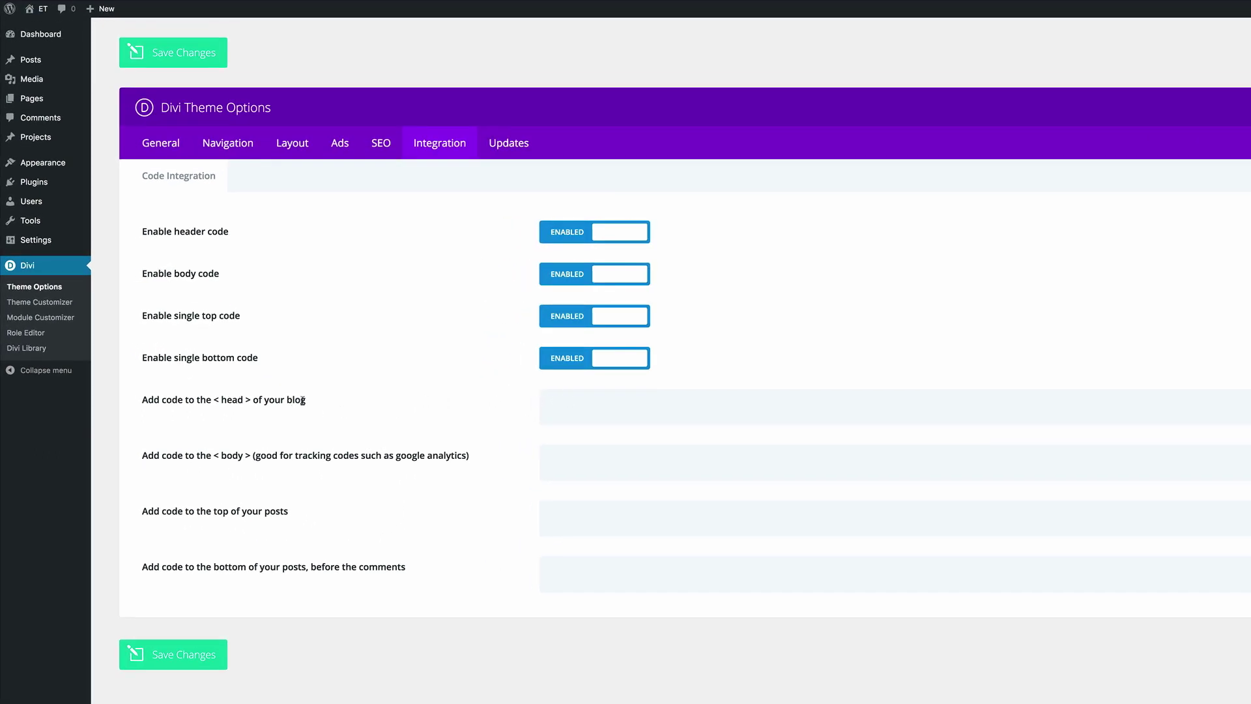
click(548, 407)
key(ctrl+v)
click(196, 657)
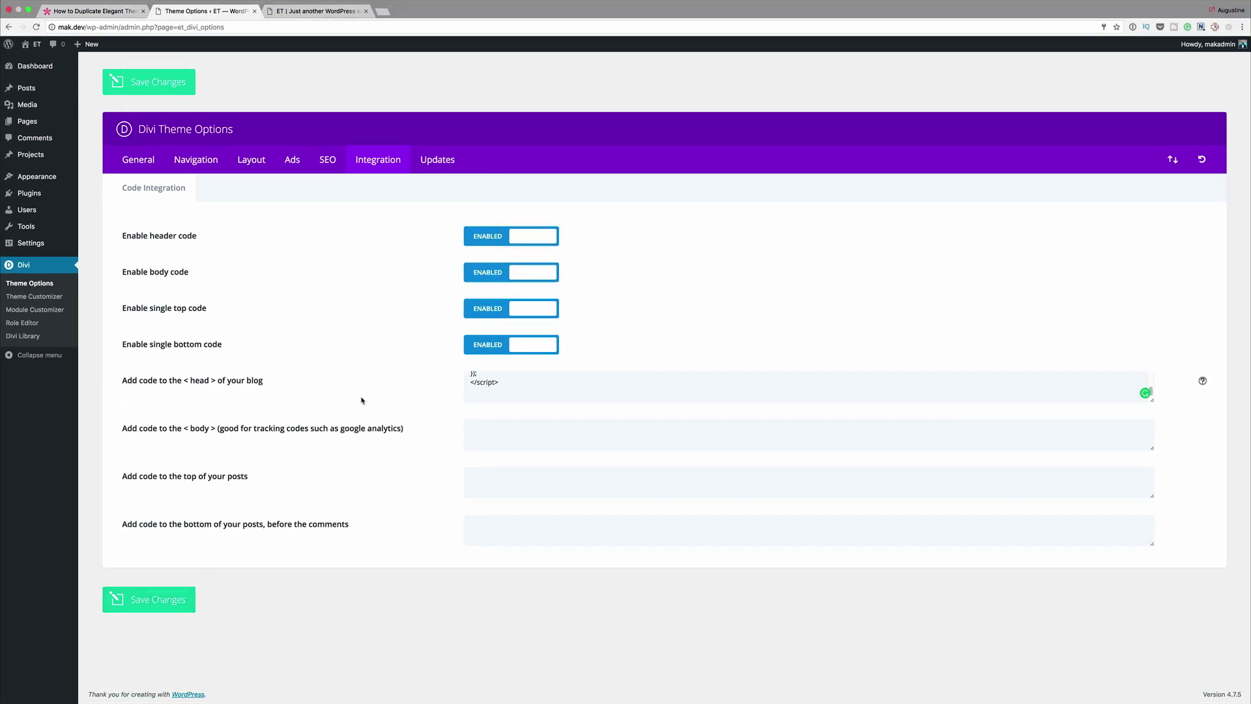
Reload the live site and scroll to confirm Join to Download turns from pink-outlined to solid pink
click(317, 22)
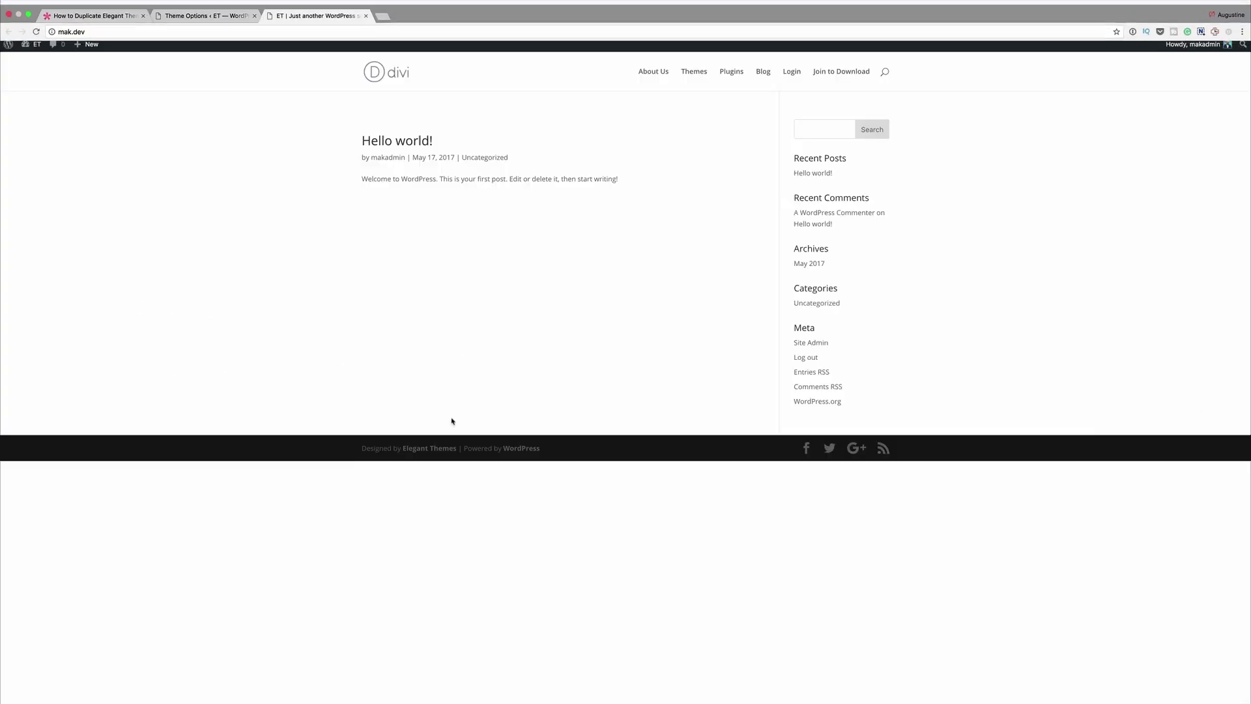
click(36, 27)
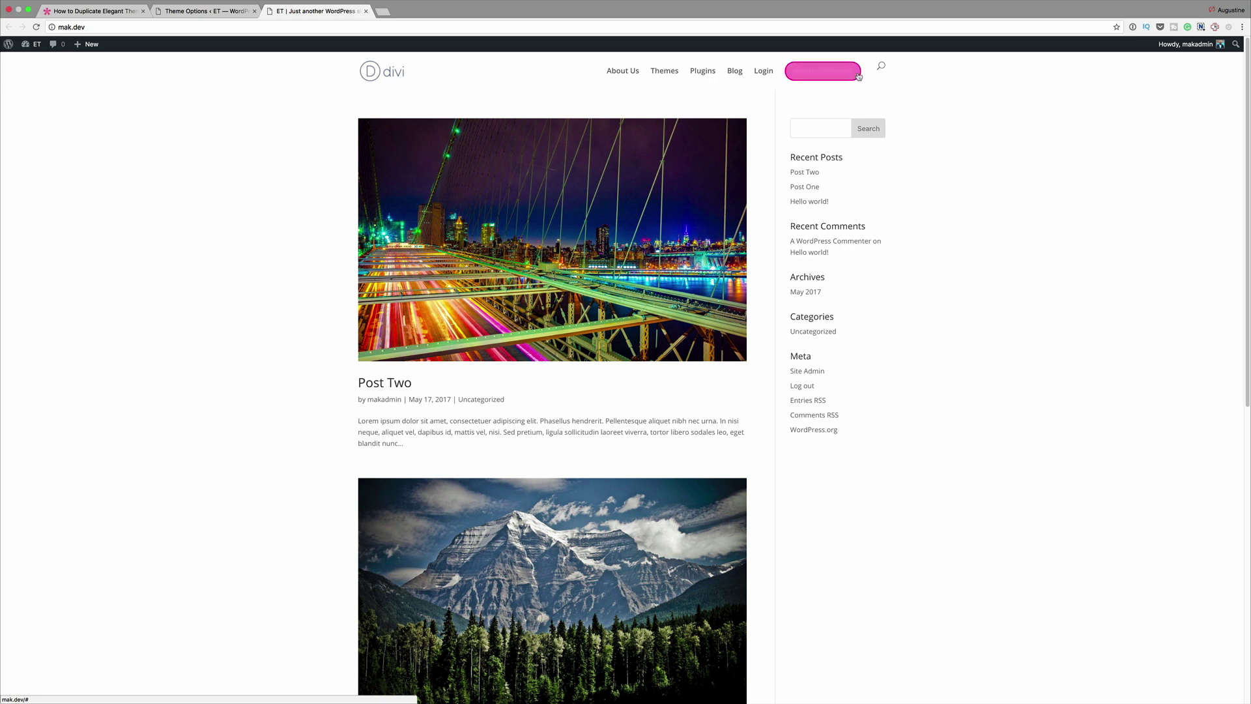
scroll(947, 376, down, 3)
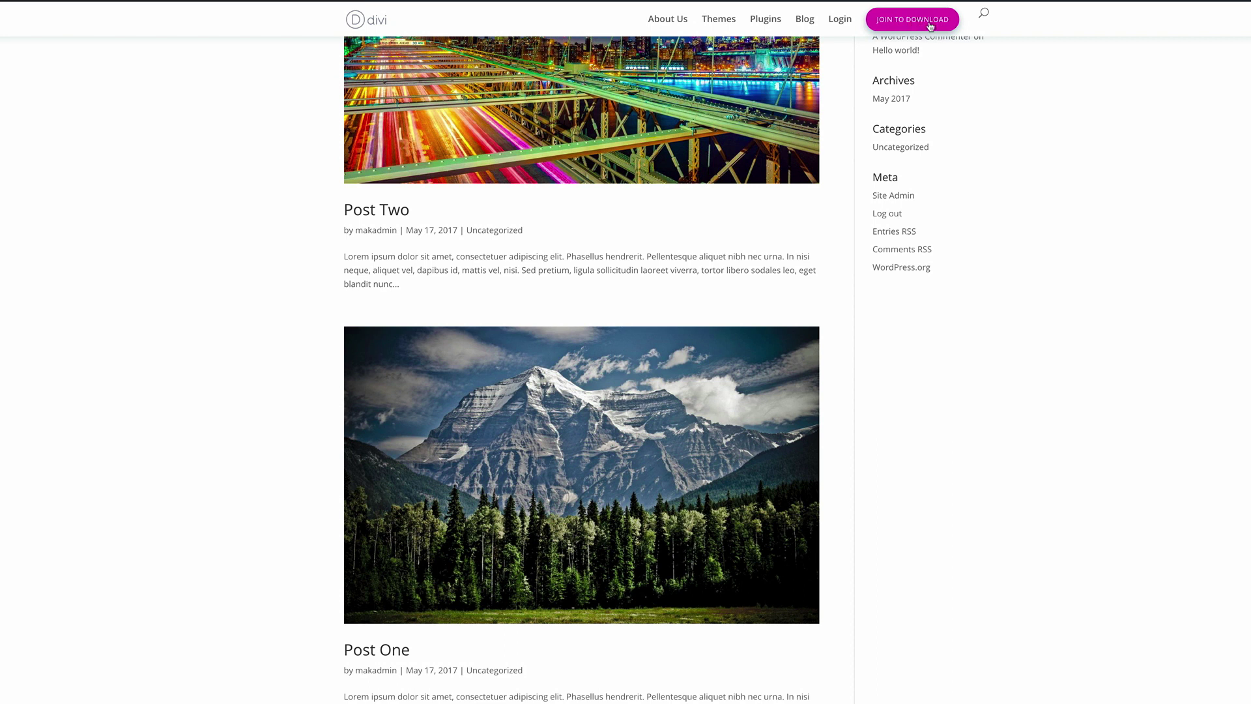
scroll(1084, 301, up, 2)
scroll(1084, 302, up, 2)
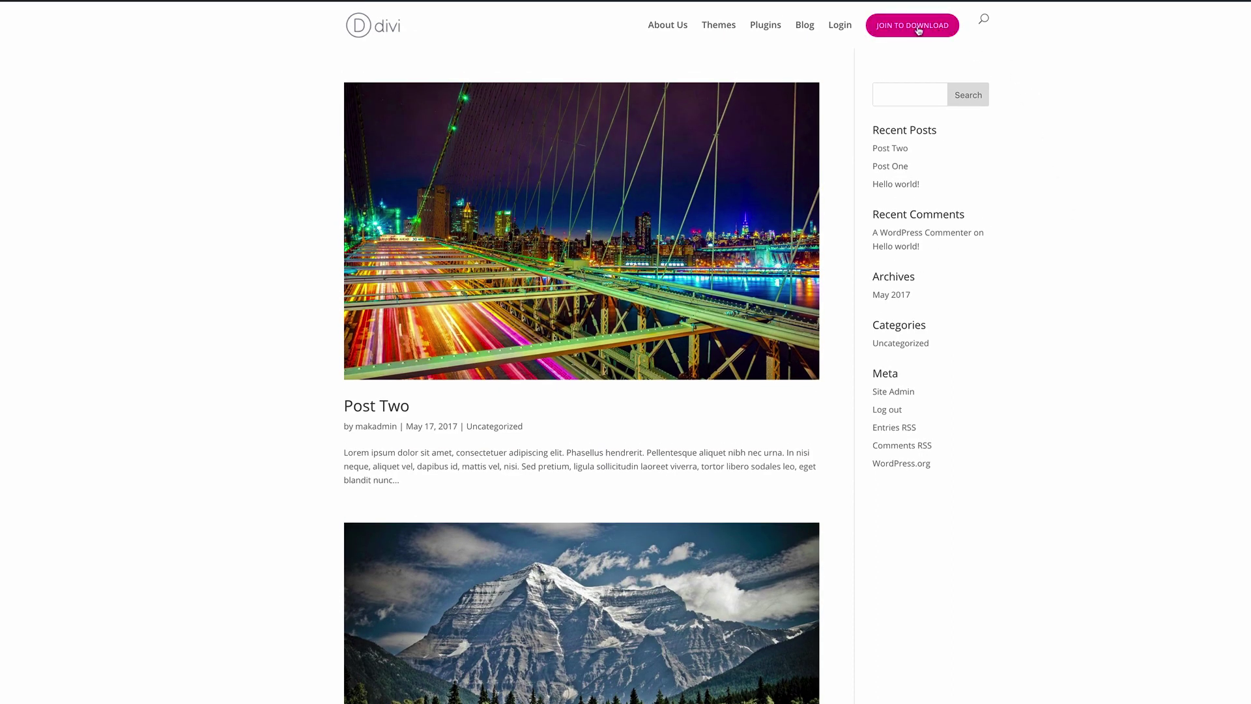
scroll(1101, 279, down, 1)
scroll(1101, 279, down, 6)
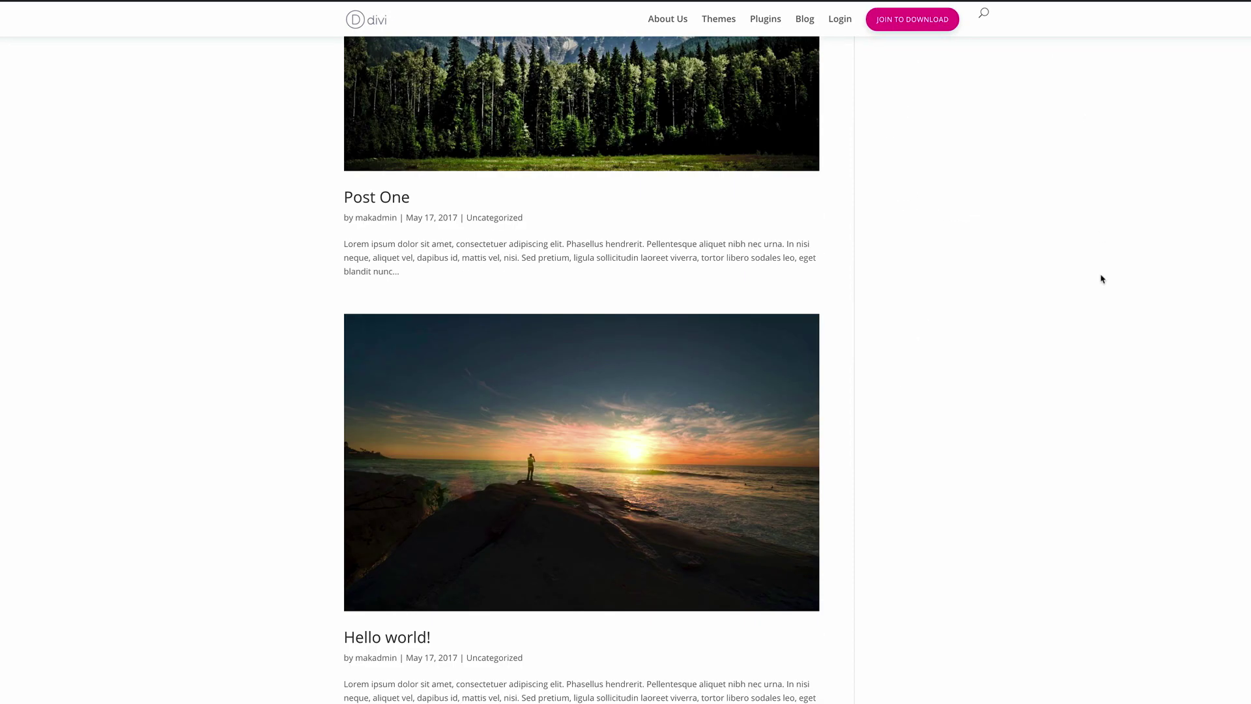